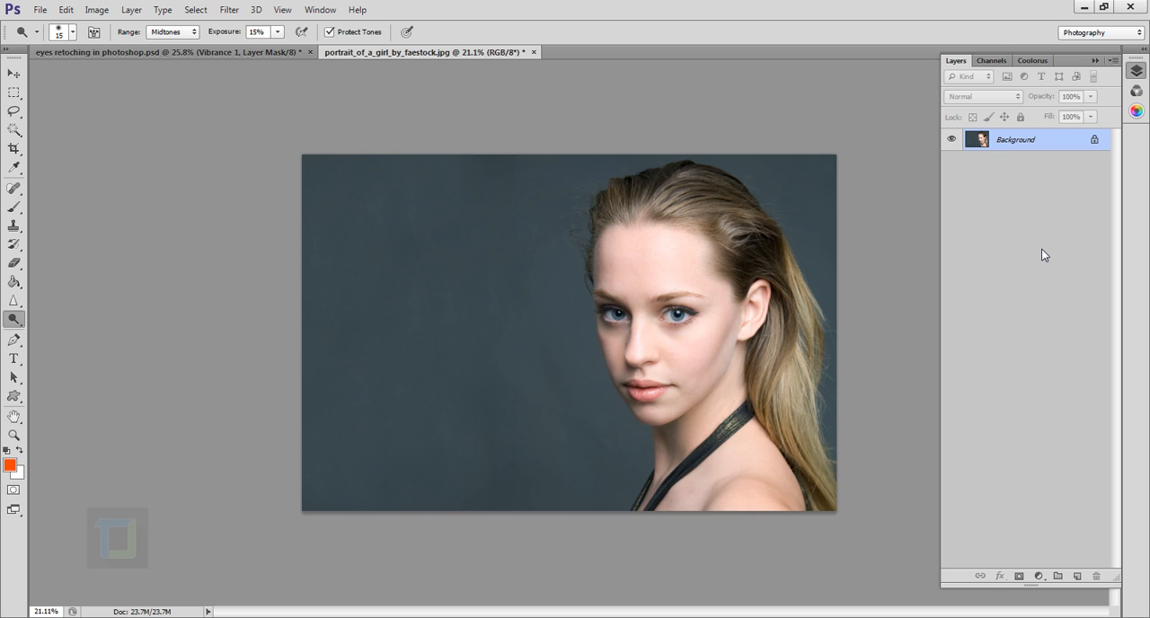
# Convert the locked background into a regular layer with the default settings and add an empty layer above it.
pyautogui.doubleClick(1067, 144)
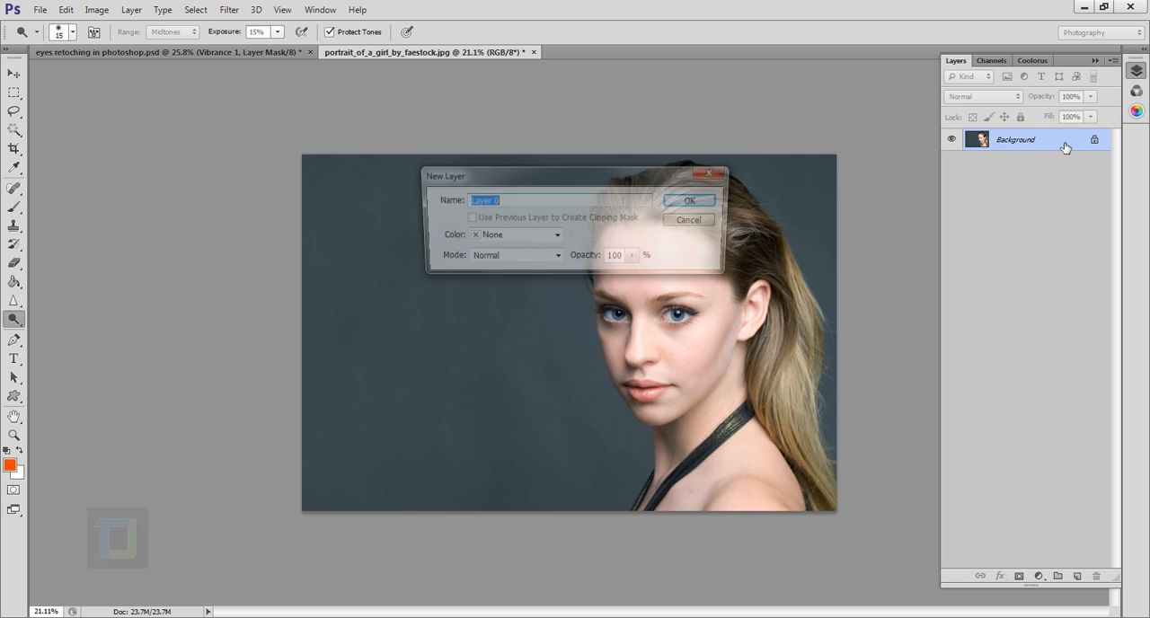
pyautogui.click(692, 199)
pyautogui.hotkey('ctrl', '+')
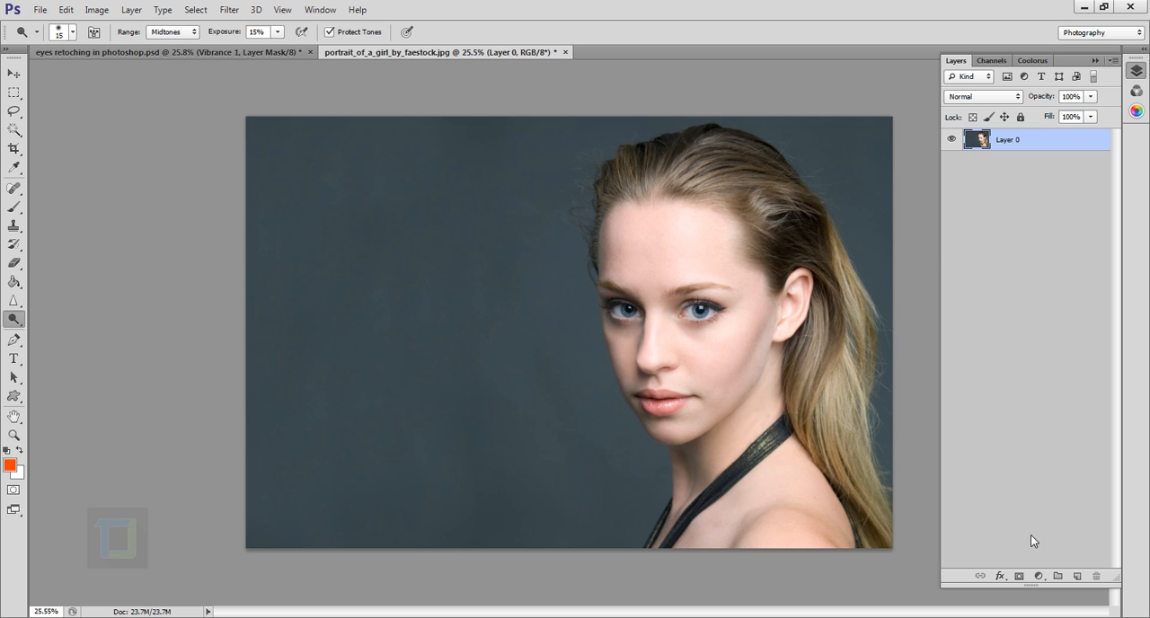
pyautogui.click(1079, 577)
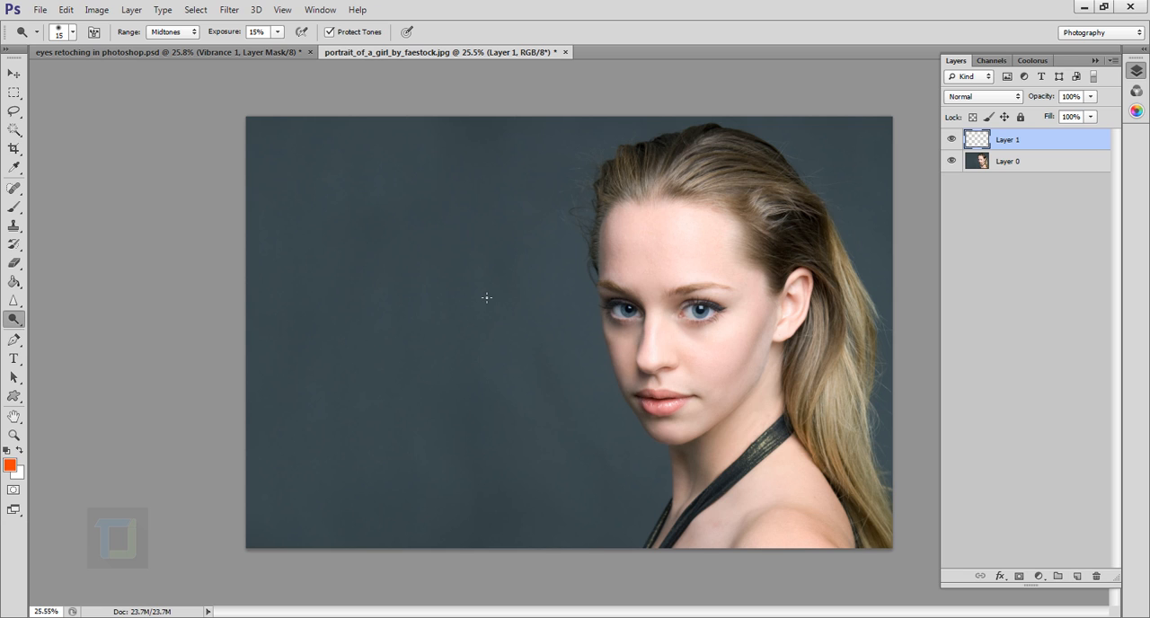
# Fill the new layer with 50% Gray at 100% opacity and set its blend mode to Soft Light.
pyautogui.hotkey('shift', 'BackSpace')
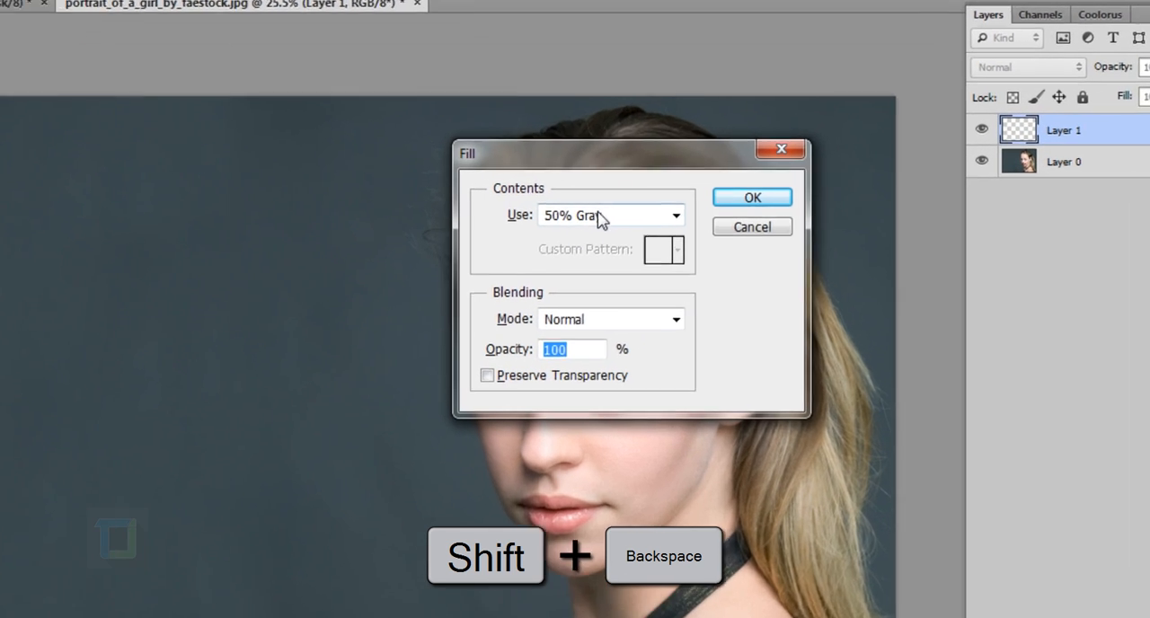
pyautogui.click(688, 199)
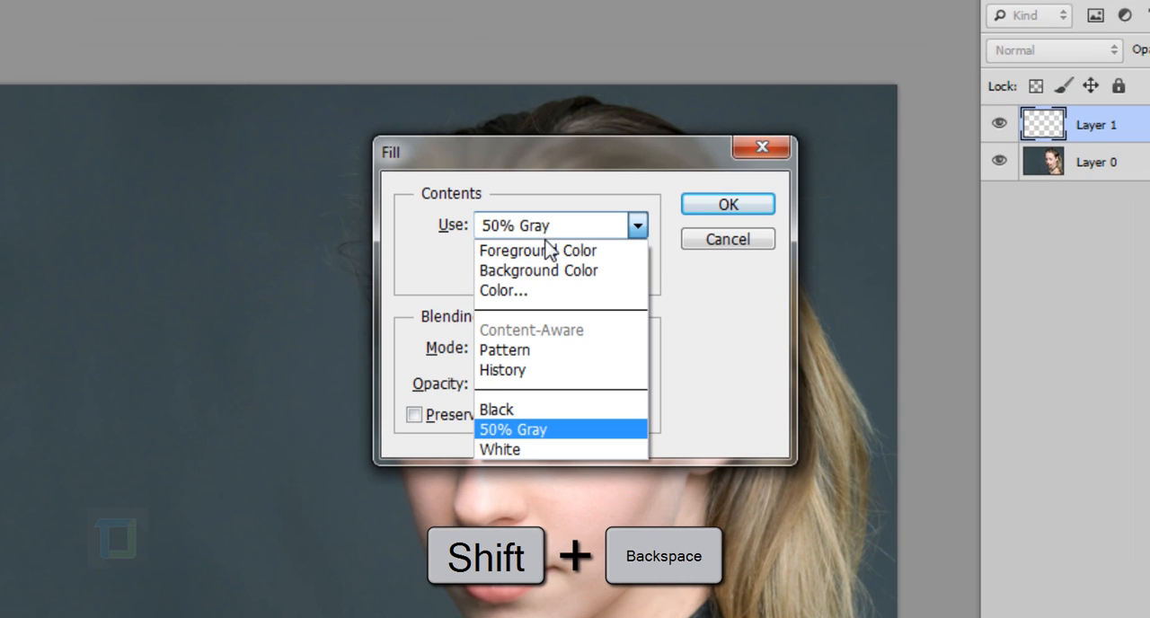
pyautogui.click(522, 430)
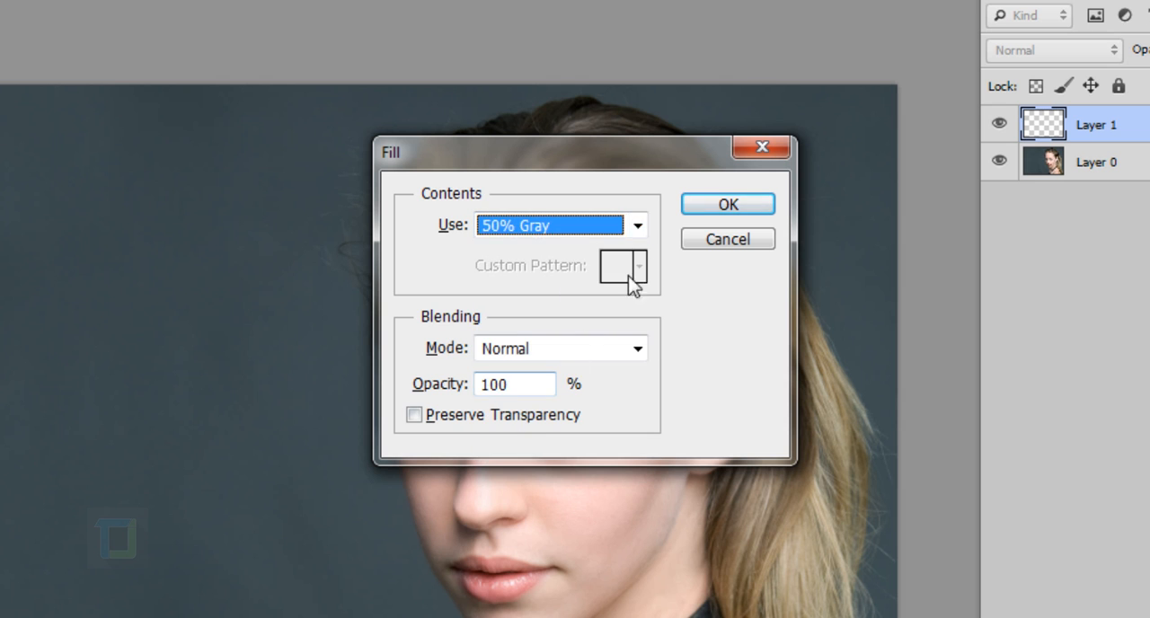
pyautogui.click(724, 207)
pyautogui.click(1069, 55)
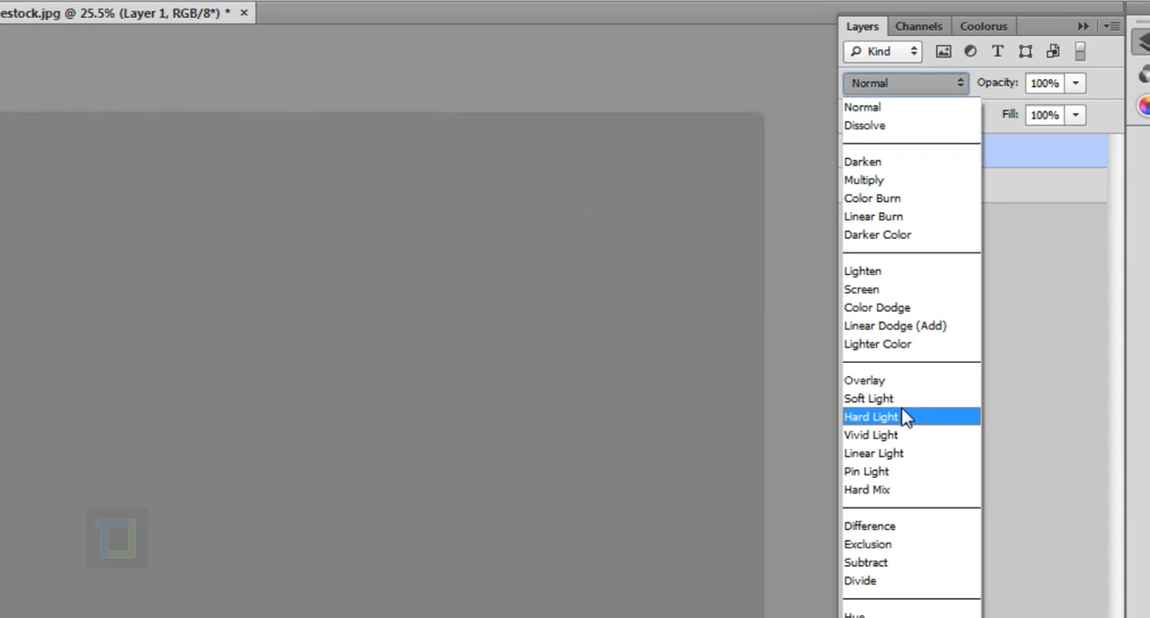
pyautogui.click(898, 398)
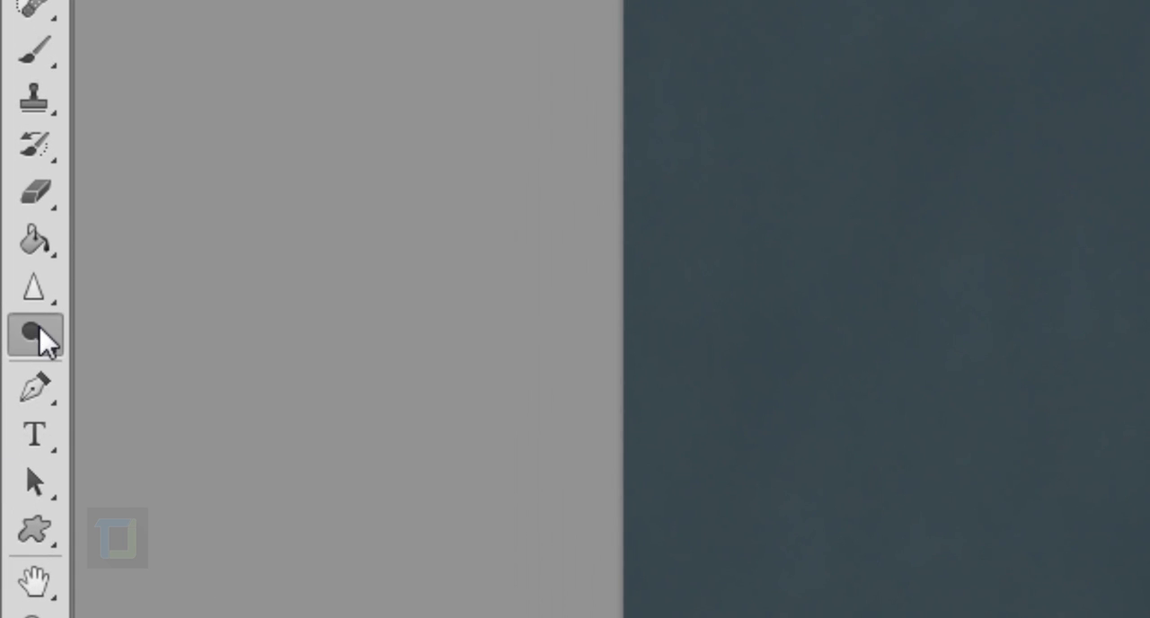
# Choose the Dodge tool with its range set to Midtones.
pyautogui.rightClick(39, 327)
pyautogui.click(154, 329)
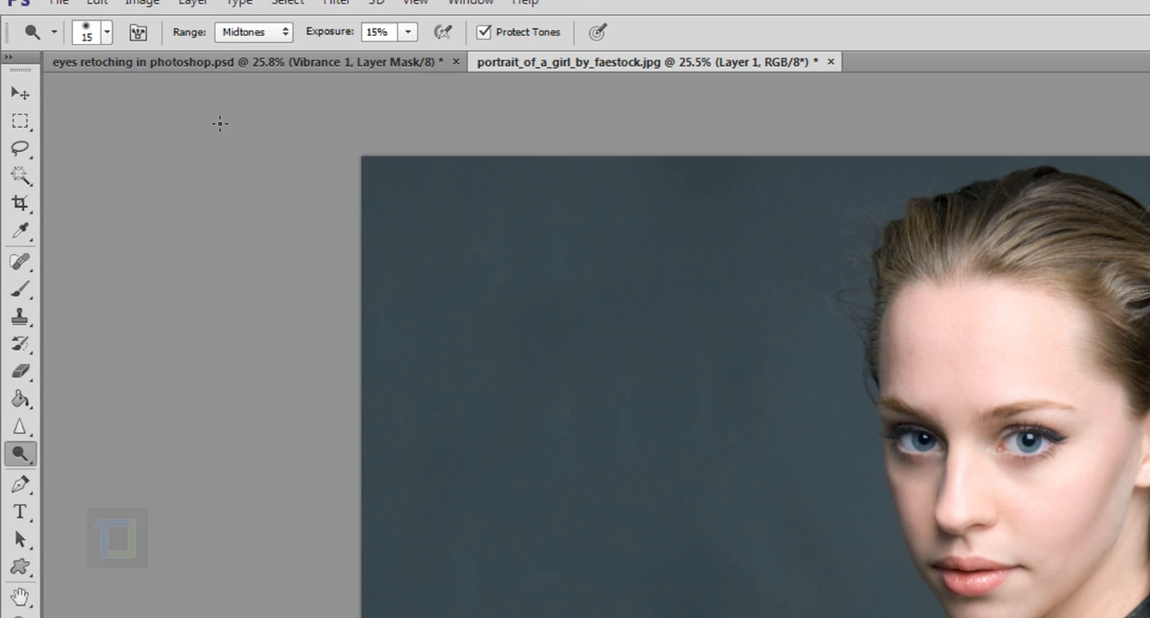
pyautogui.click(254, 32)
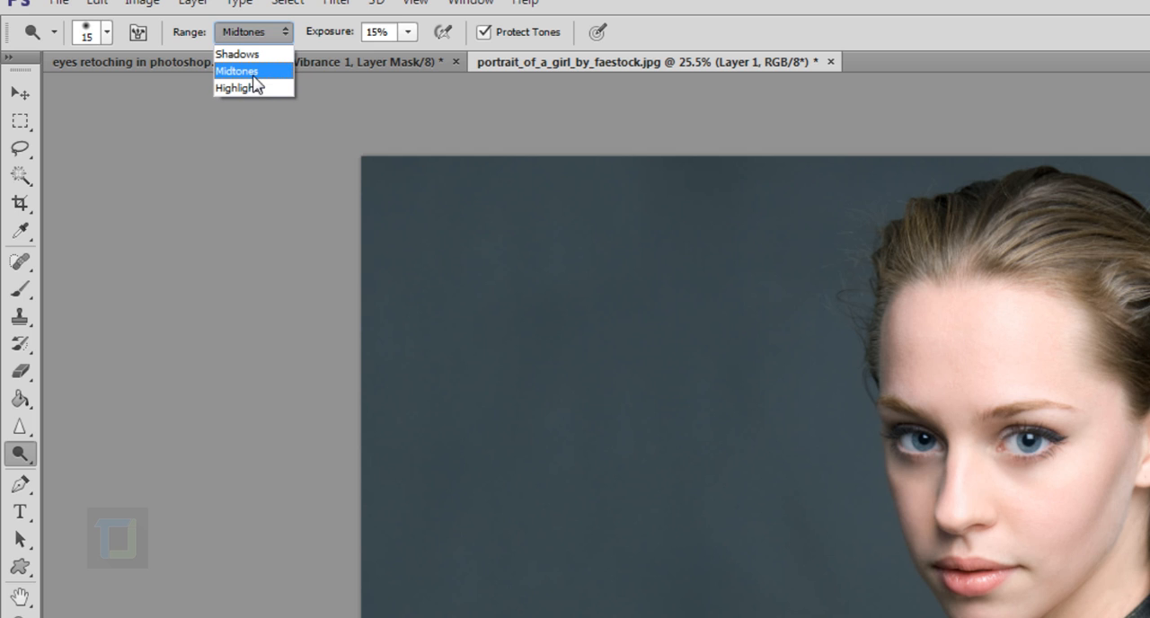
pyautogui.click(252, 73)
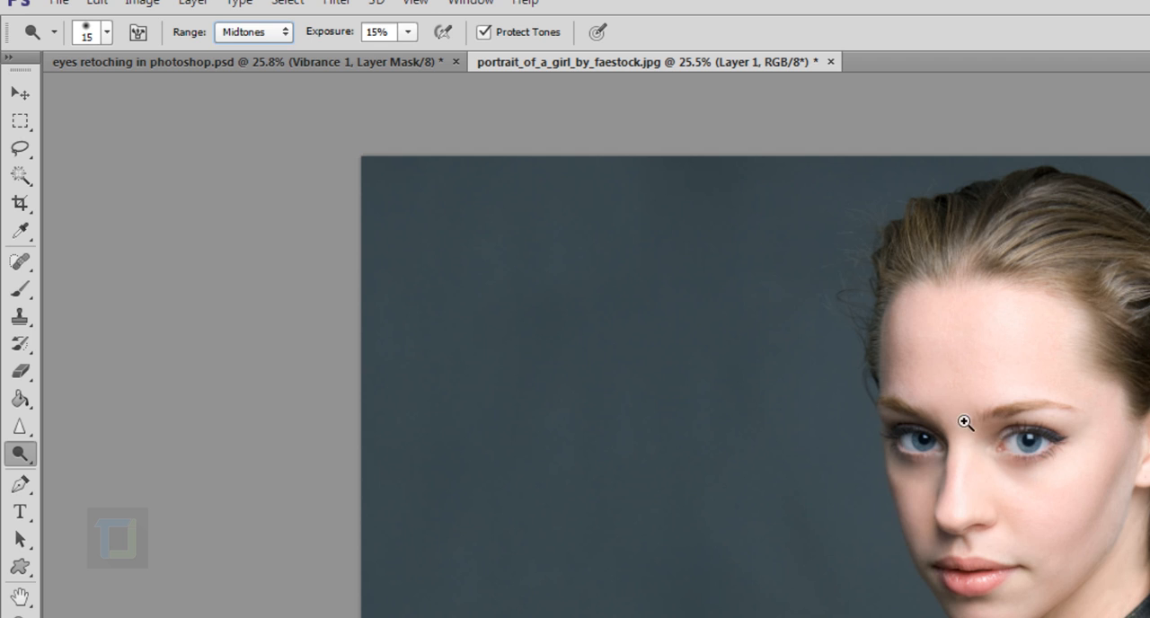
# Set the Dodge brush size to 20 at the eye and compare the image with the gray layer hidden and shown.
pyautogui.moveTo(966, 423); pyautogui.dragTo(1148, 527)
pyautogui.moveTo(1074, 616); pyautogui.dragTo(593, 306)
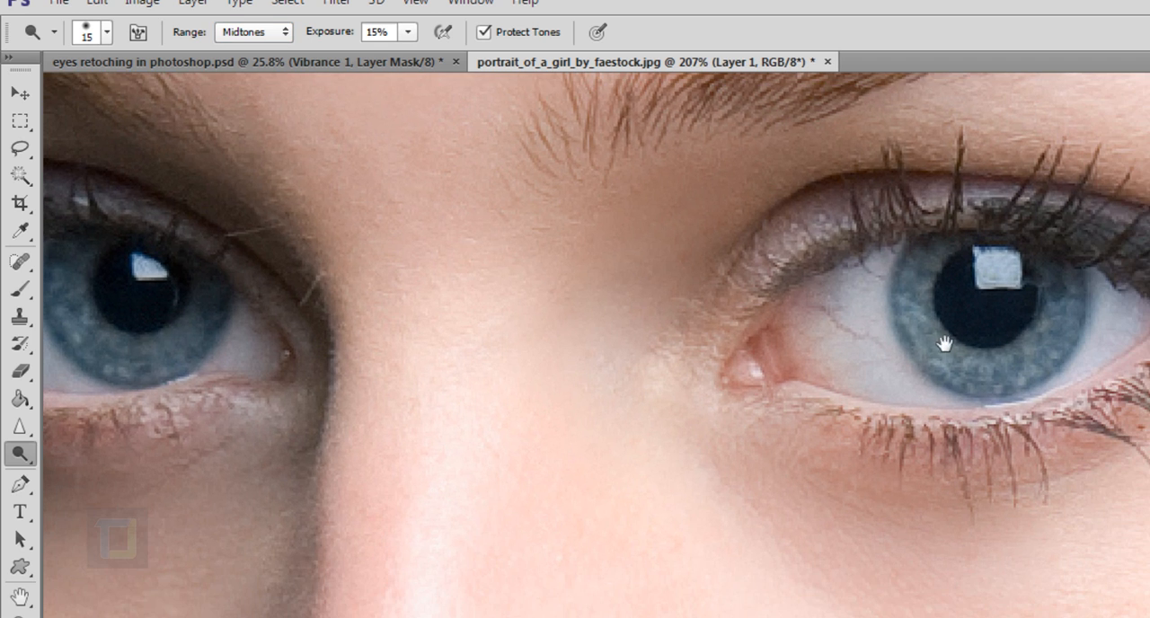
pyautogui.moveTo(928, 362); pyautogui.dragTo(779, 385)
pyautogui.press(']')
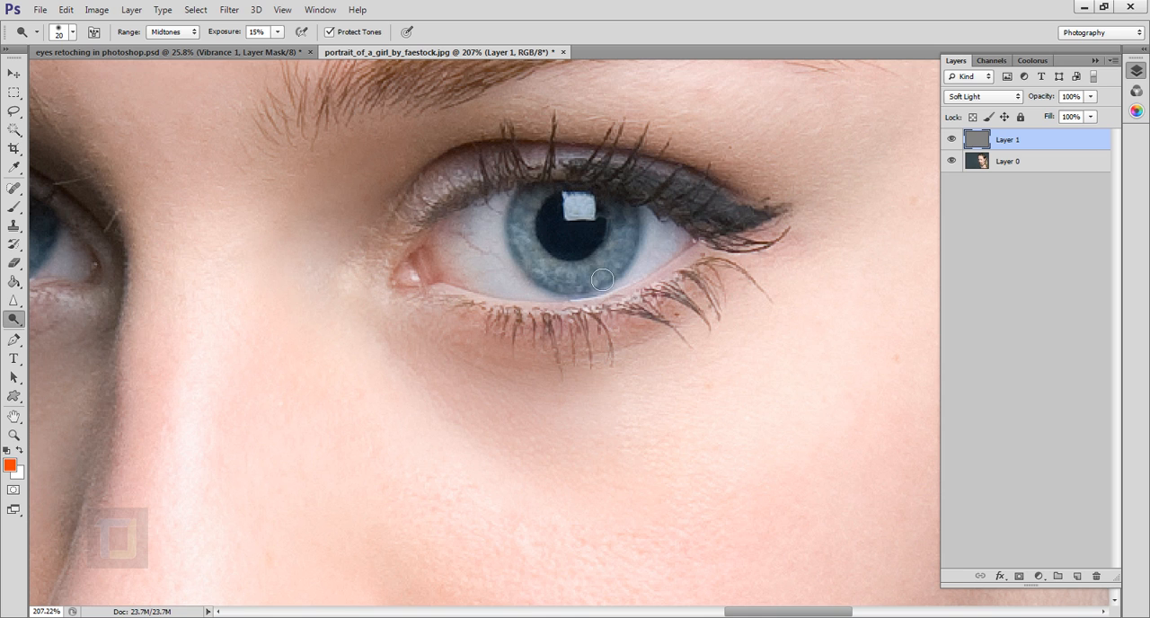
pyautogui.click(952, 140)
pyautogui.click(952, 140)
# Reduce the brush size to 8 and set the Dodge range to Shadows for working on the edge of the iris.
pyautogui.press('[')
pyautogui.scroll(5, 535, 208)
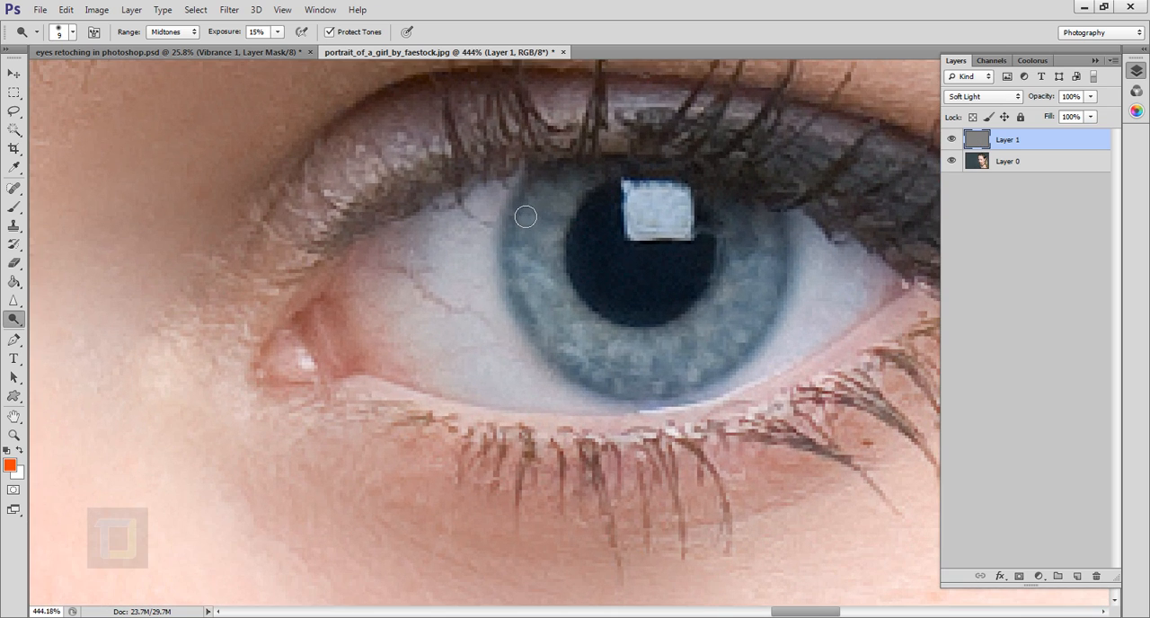
pyautogui.click(167, 32)
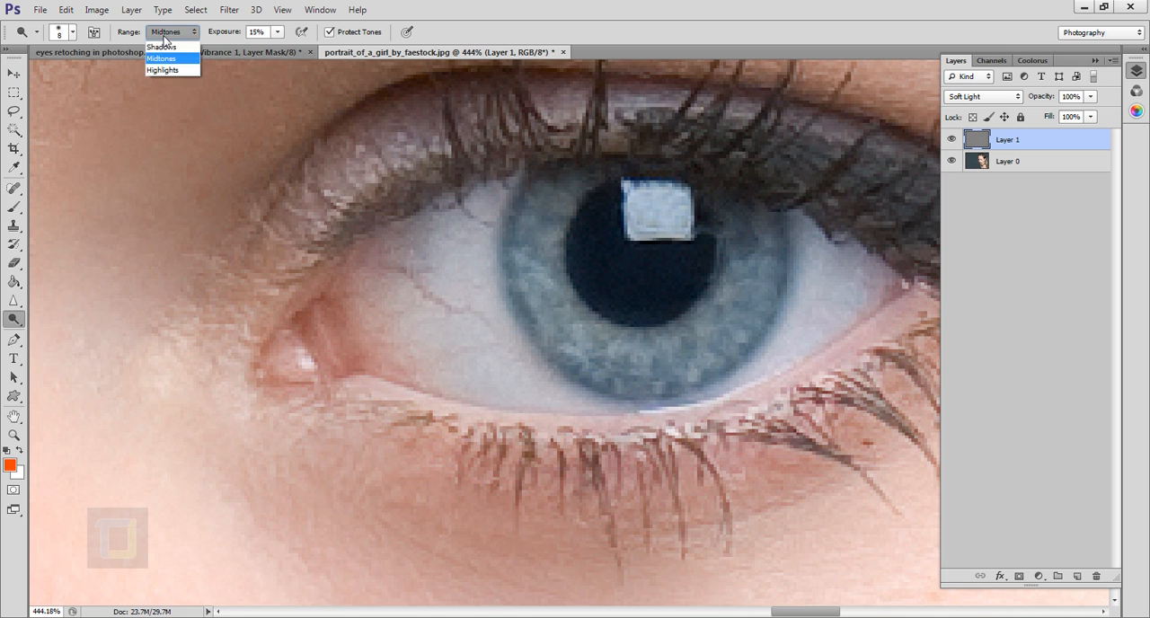
pyautogui.click(177, 49)
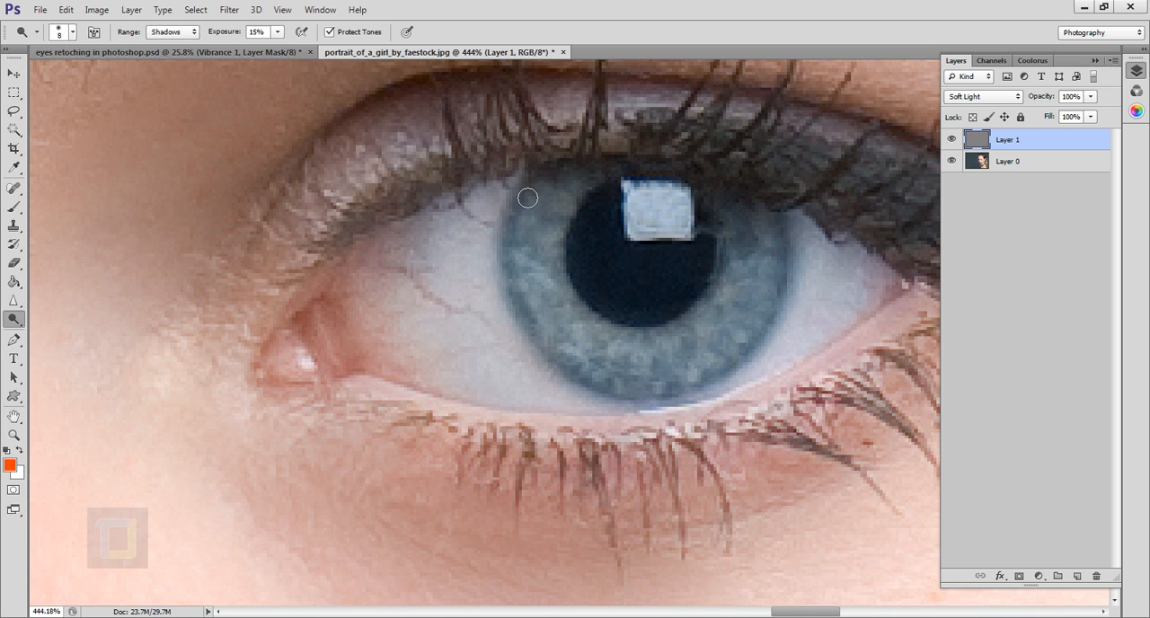
pyautogui.press('alt')
pyautogui.click(13, 321)
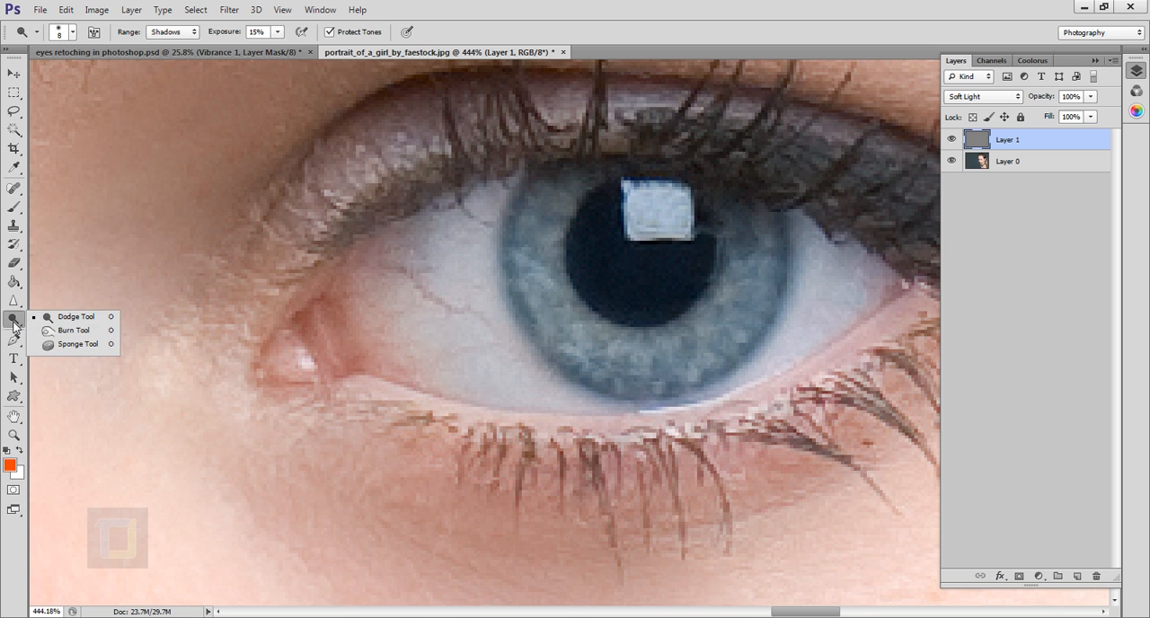
pyautogui.click(540, 196)
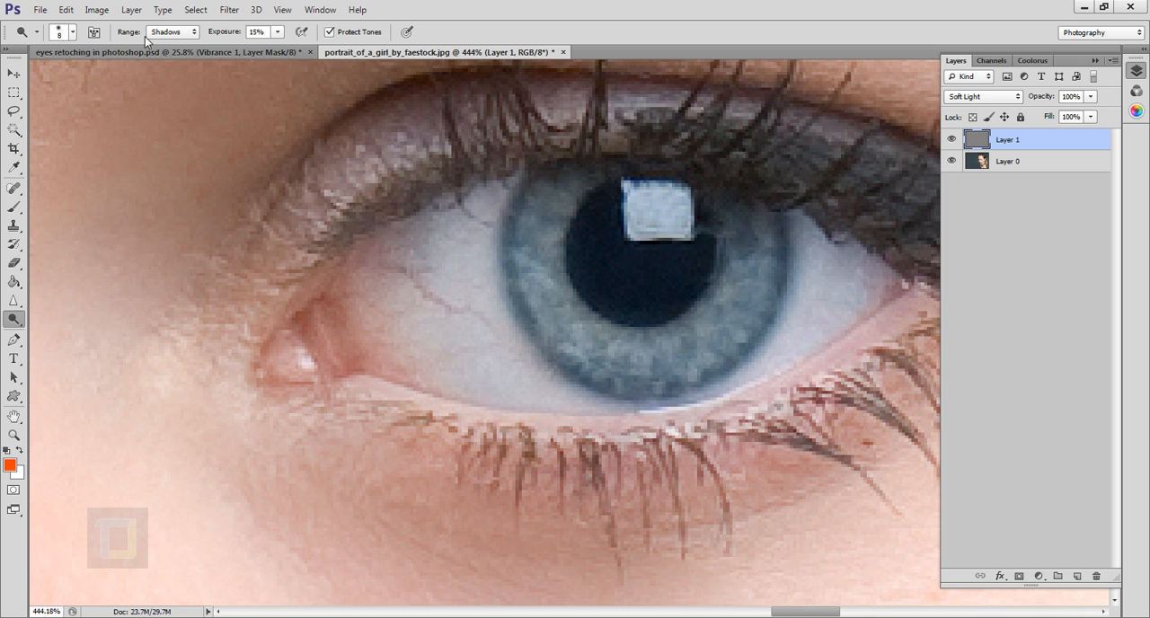
# Lighten the iris around the pupil with the Dodge tool, using the Highlights range and a brush size of 20.
pyautogui.click(190, 32)
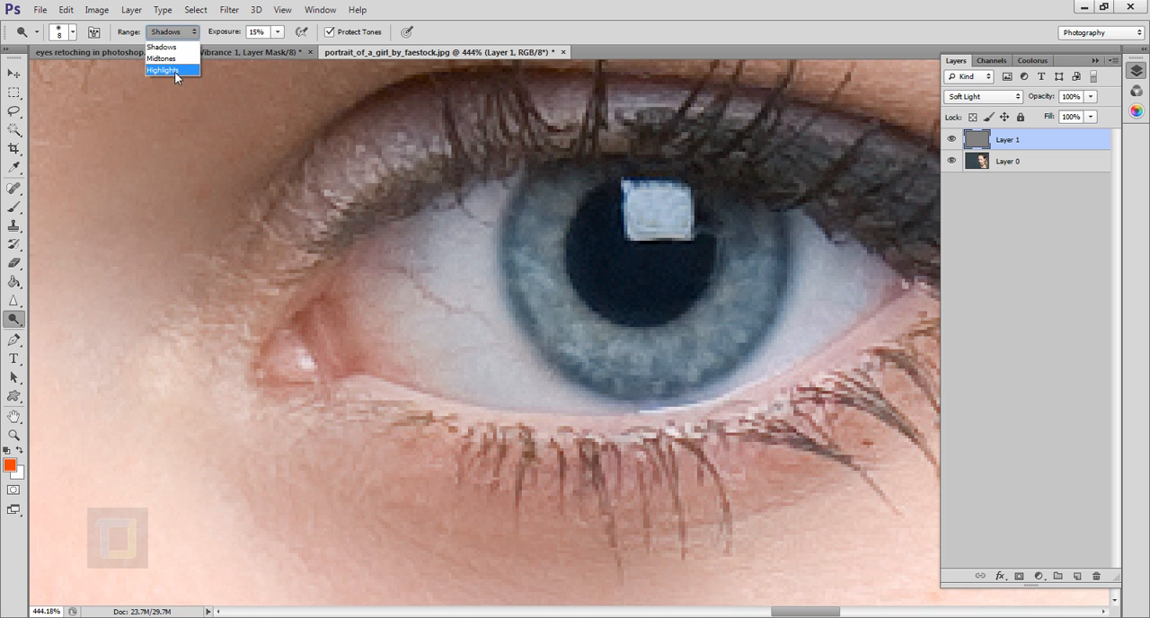
pyautogui.click(175, 71)
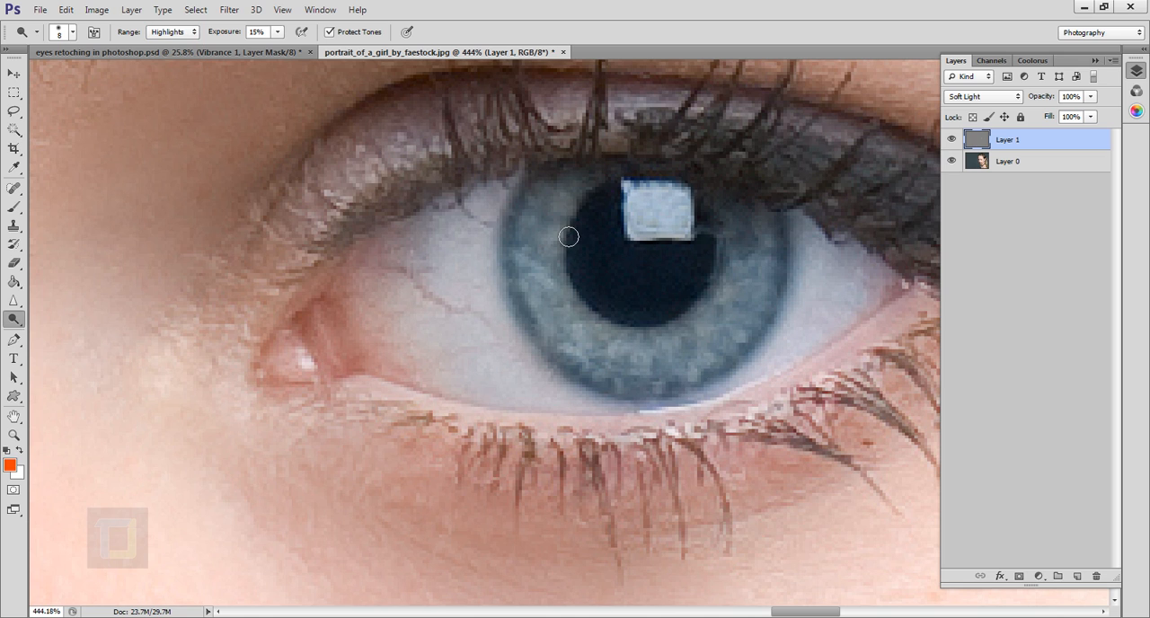
pyautogui.press(']')
pyautogui.press(']')
pyautogui.press(']')
pyautogui.moveTo(584, 230)
pyautogui.mouseDown()
pyautogui.moveTo(579, 321)
pyautogui.moveTo(631, 372)
pyautogui.moveTo(700, 383)
pyautogui.moveTo(757, 349)
pyautogui.moveTo(774, 246)
pyautogui.moveTo(796, 307)
pyautogui.mouseUp()
# Examine the dodged eye against the other eye and the whole portrait, close up and from a distance.
pyautogui.scroll(-5, 796, 308)
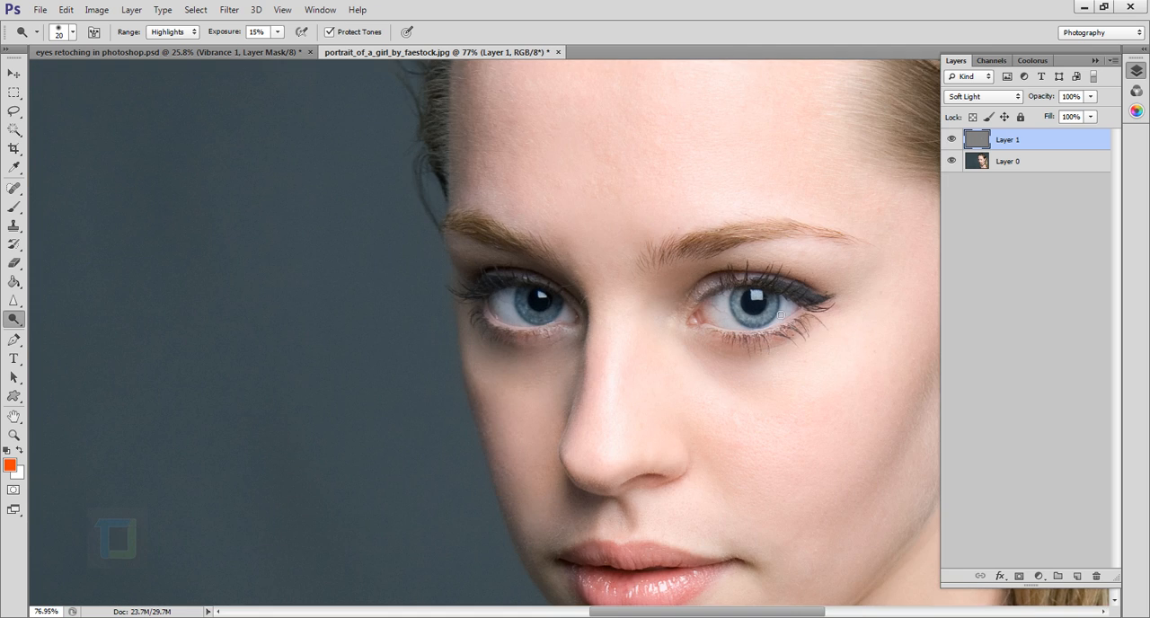
pyautogui.scroll(2, 779, 304)
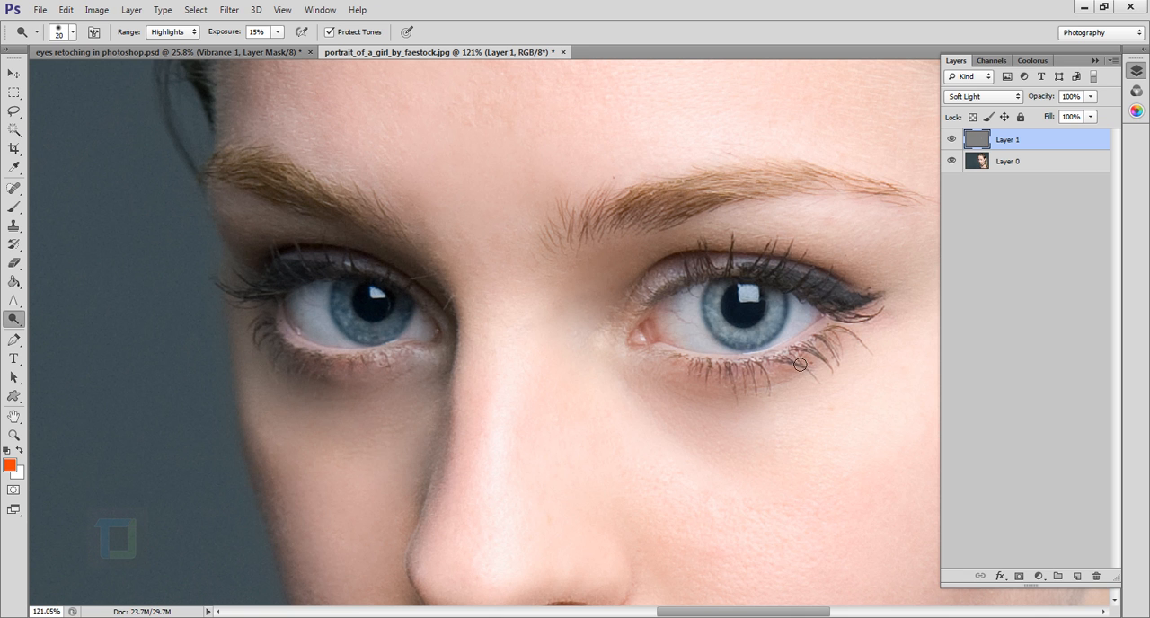
pyautogui.hotkey('ctrl', '0')
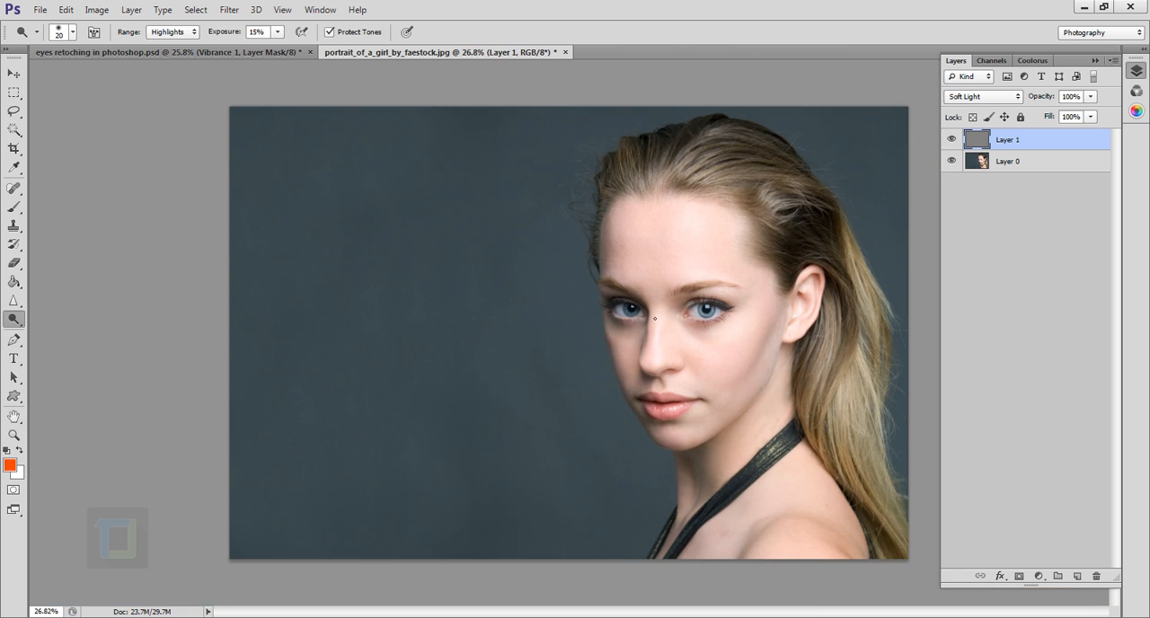
pyautogui.scroll(5, 655, 318)
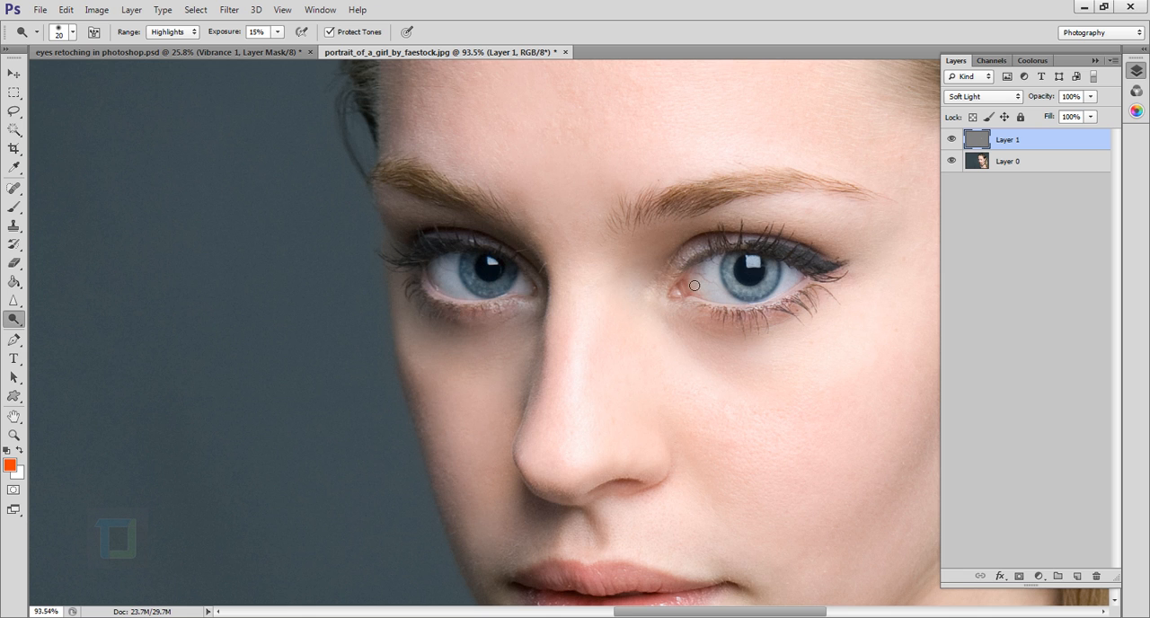
pyautogui.scroll(-5, 695, 285)
pyautogui.scroll(6, 671, 336)
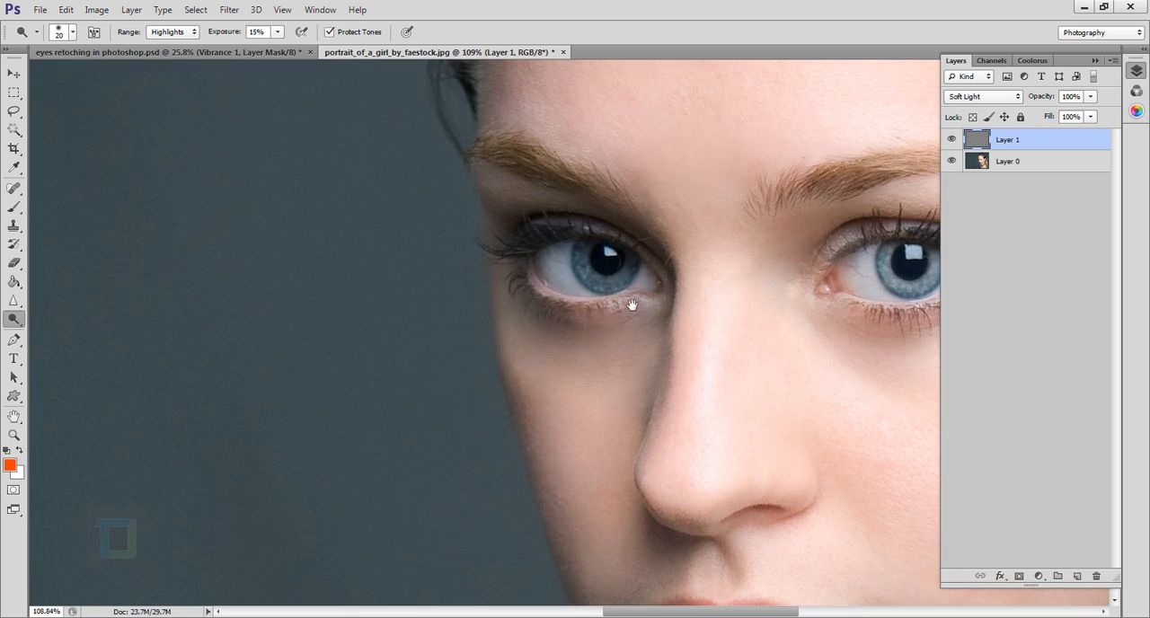
pyautogui.moveTo(732, 309); pyautogui.dragTo(507, 309)
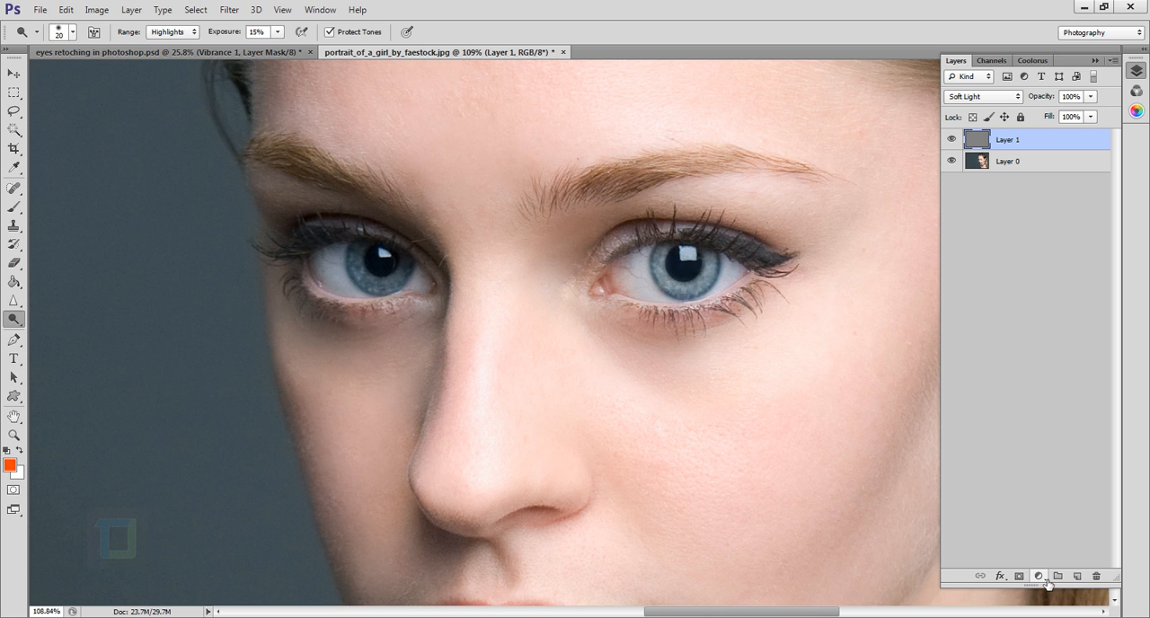
# Add a Curves adjustment layer above the gray layer.
pyautogui.click(1038, 576)
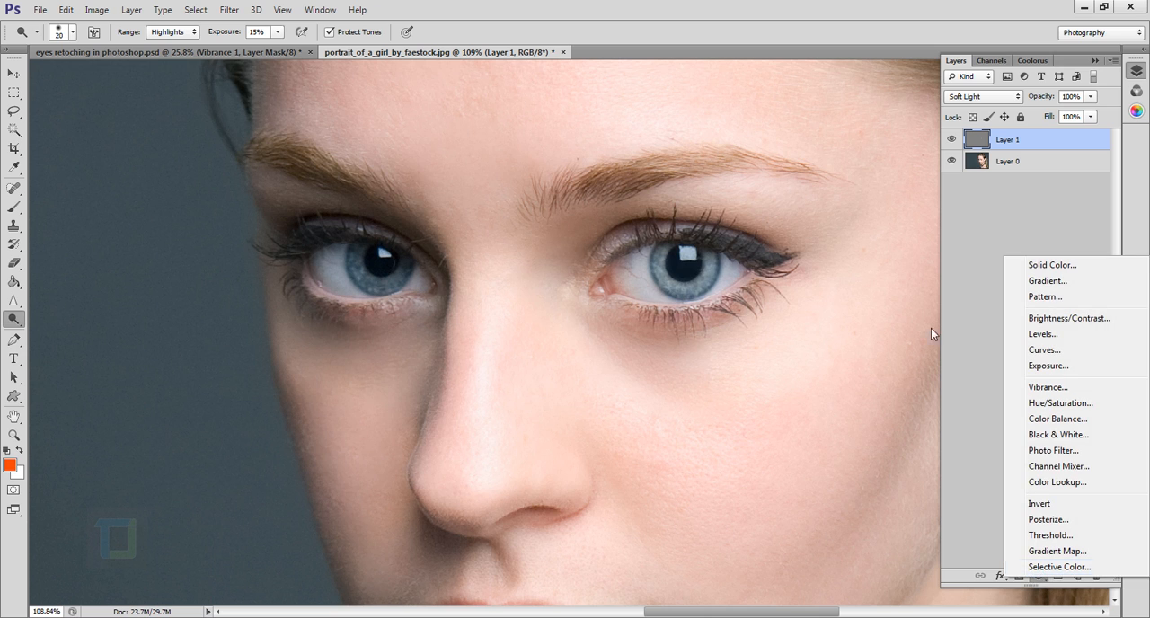
pyautogui.click(980, 257)
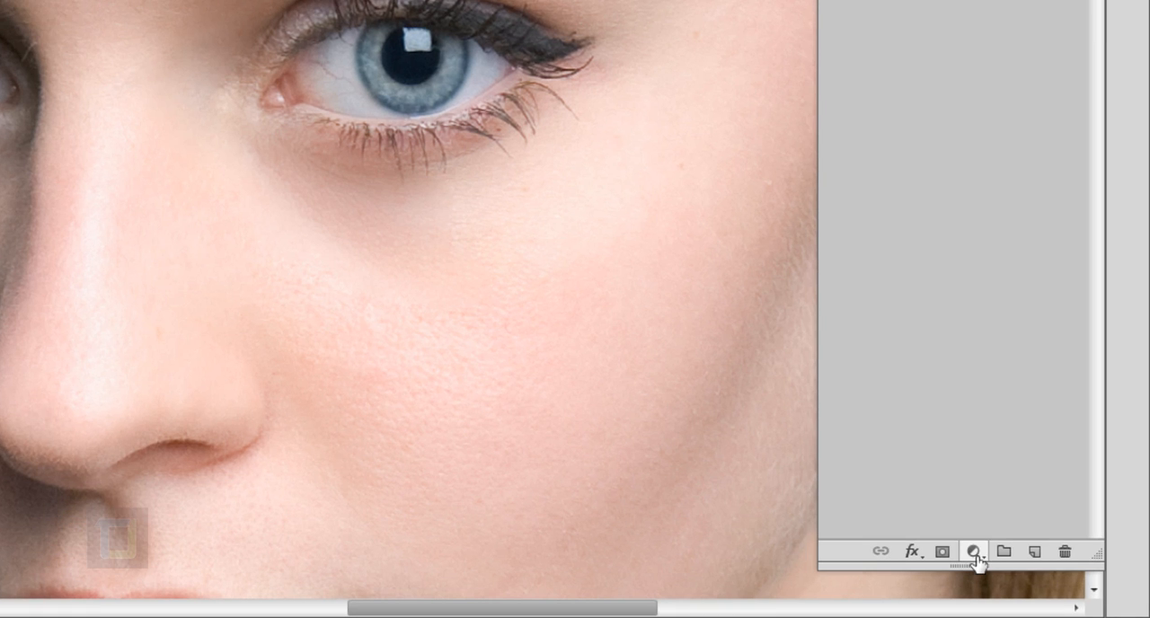
pyautogui.click(1039, 576)
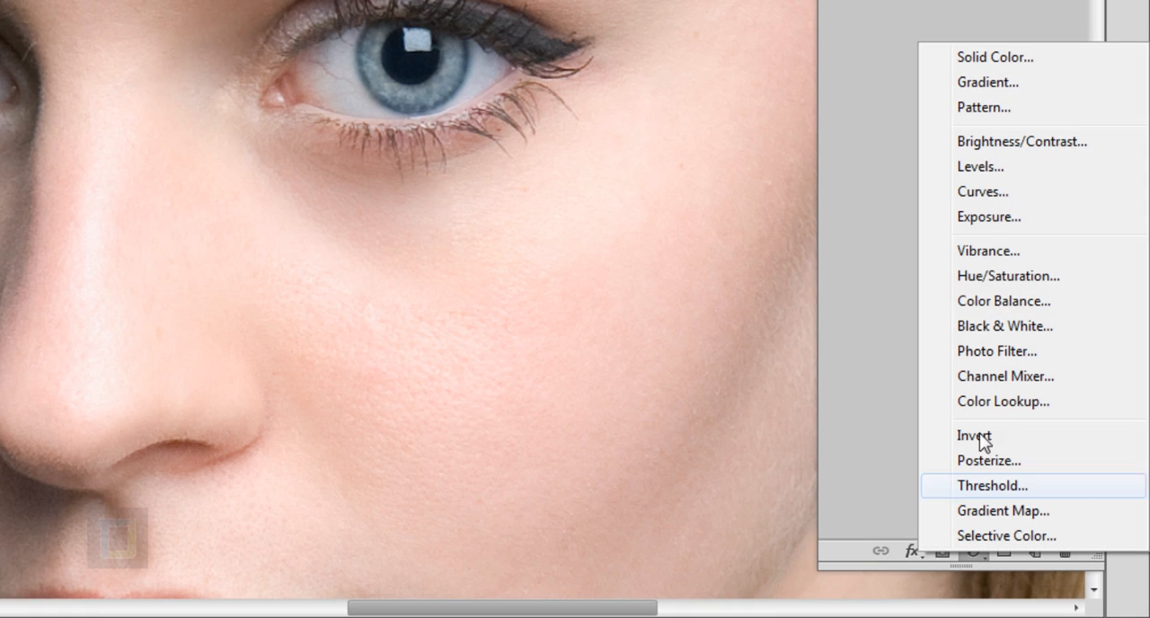
pyautogui.click(1007, 193)
pyautogui.moveTo(718, 52); pyautogui.dragTo(803, 51)
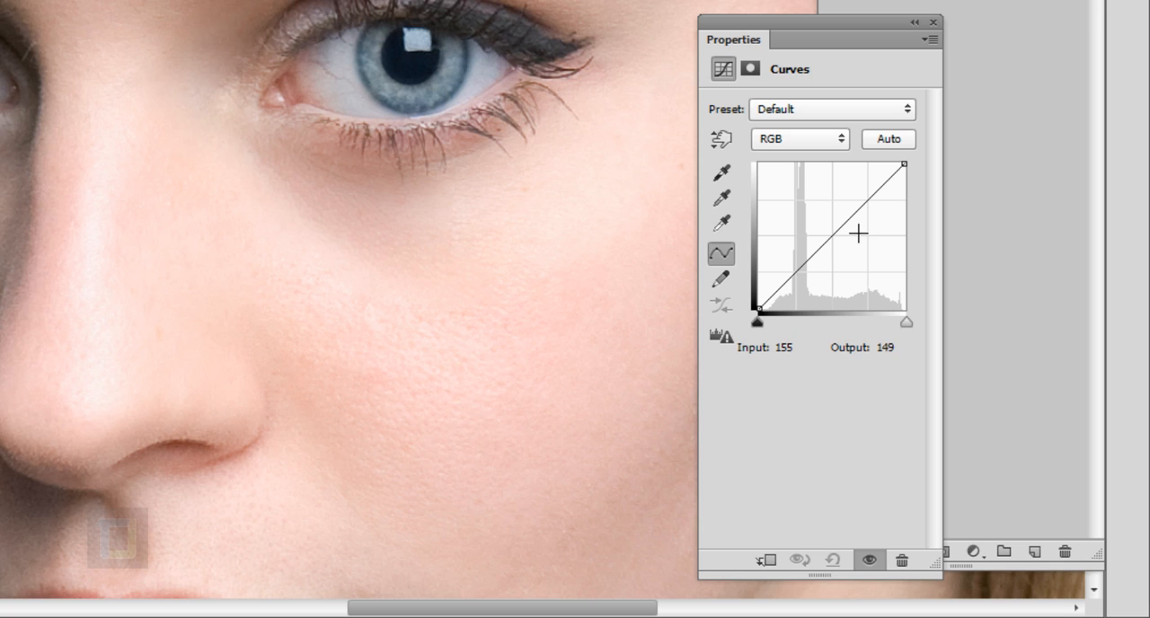
pyautogui.click(973, 551)
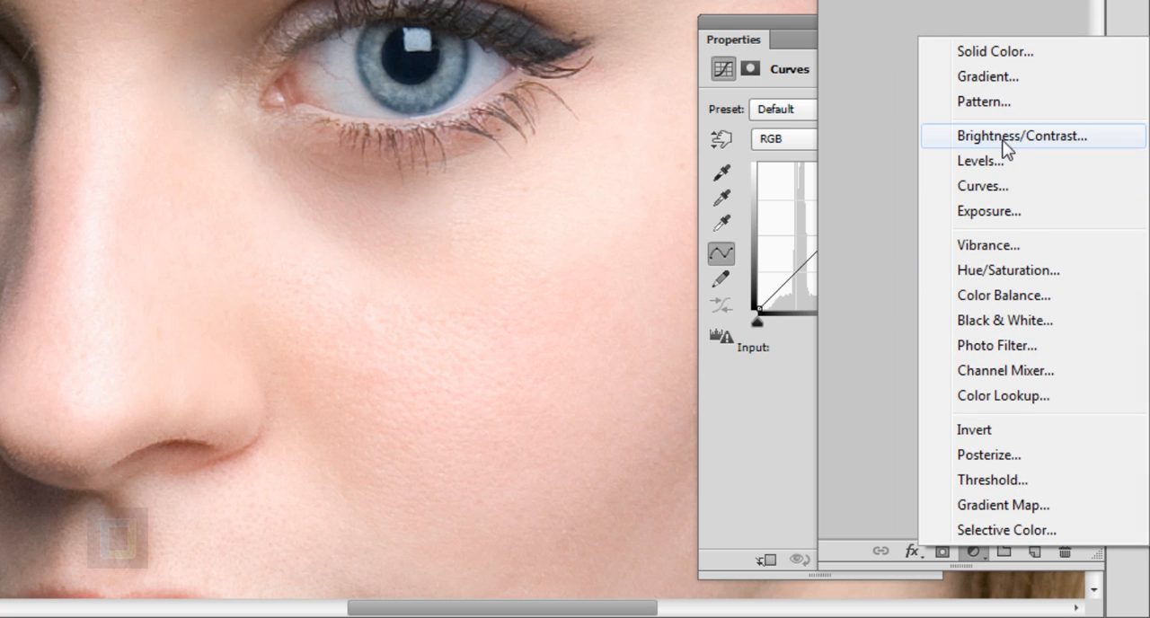
pyautogui.click(827, 21)
pyautogui.click(796, 39)
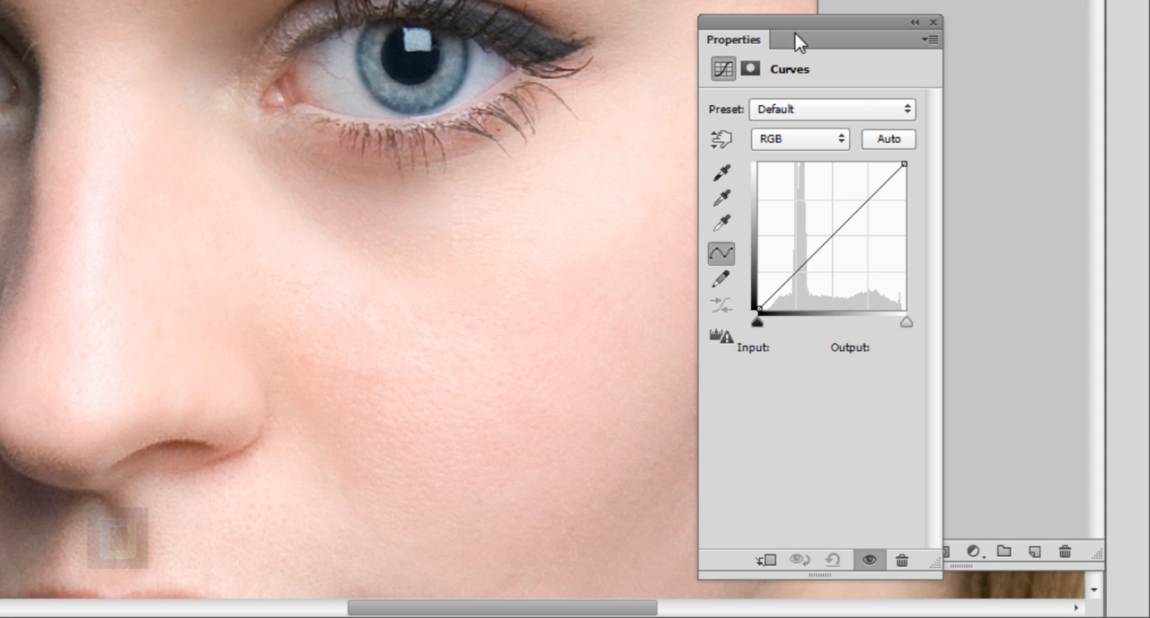
# Shape the RGB curve into a contrast S-curve with points at input 195, output 209 and input 80, output 70.
pyautogui.click(870, 196)
pyautogui.moveTo(880, 207); pyautogui.dragTo(881, 200)
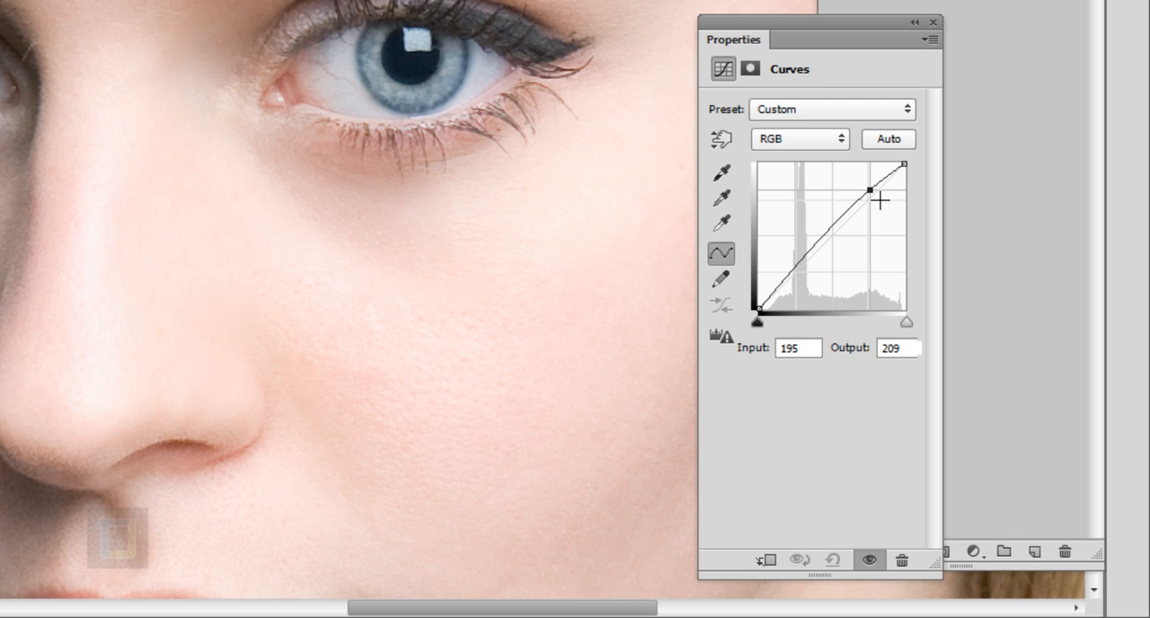
pyautogui.moveTo(807, 263); pyautogui.dragTo(816, 279)
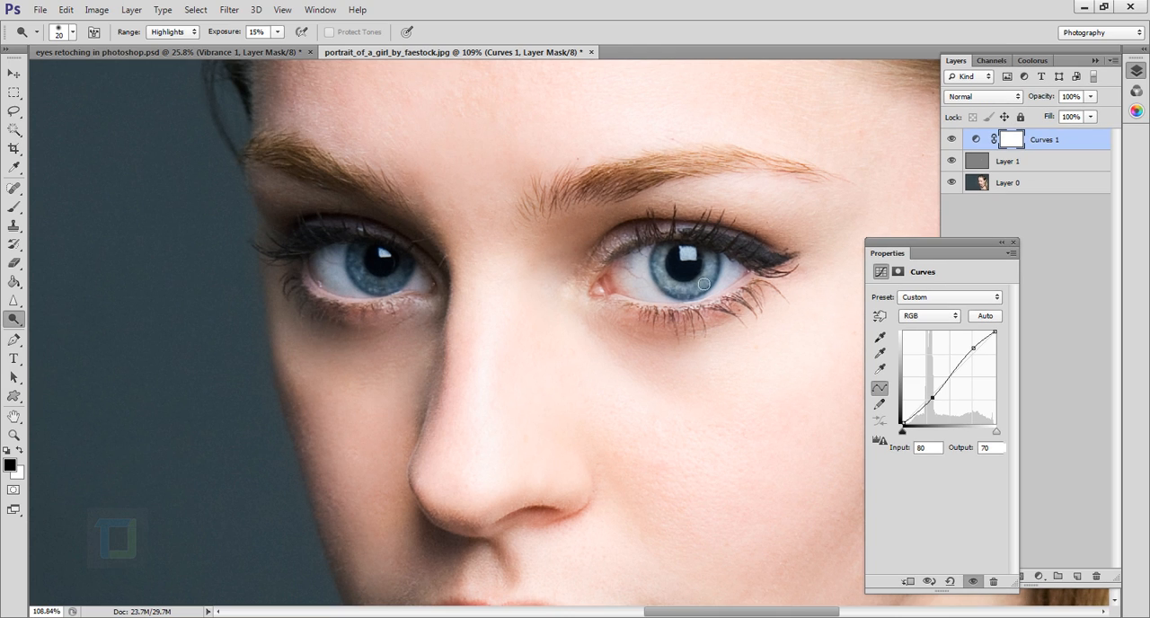
pyautogui.click(1004, 243)
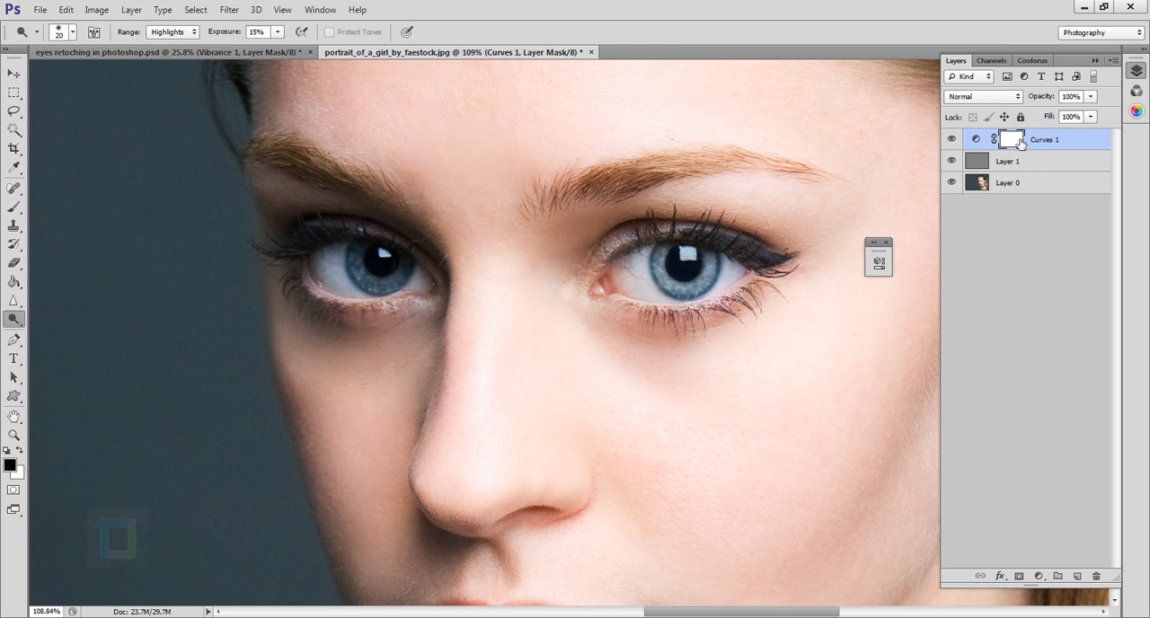
# Invert the Curves 1 layer mask to black and choose the Brush tool with white as the foreground colour.
pyautogui.hotkey('ctrl', 'i')
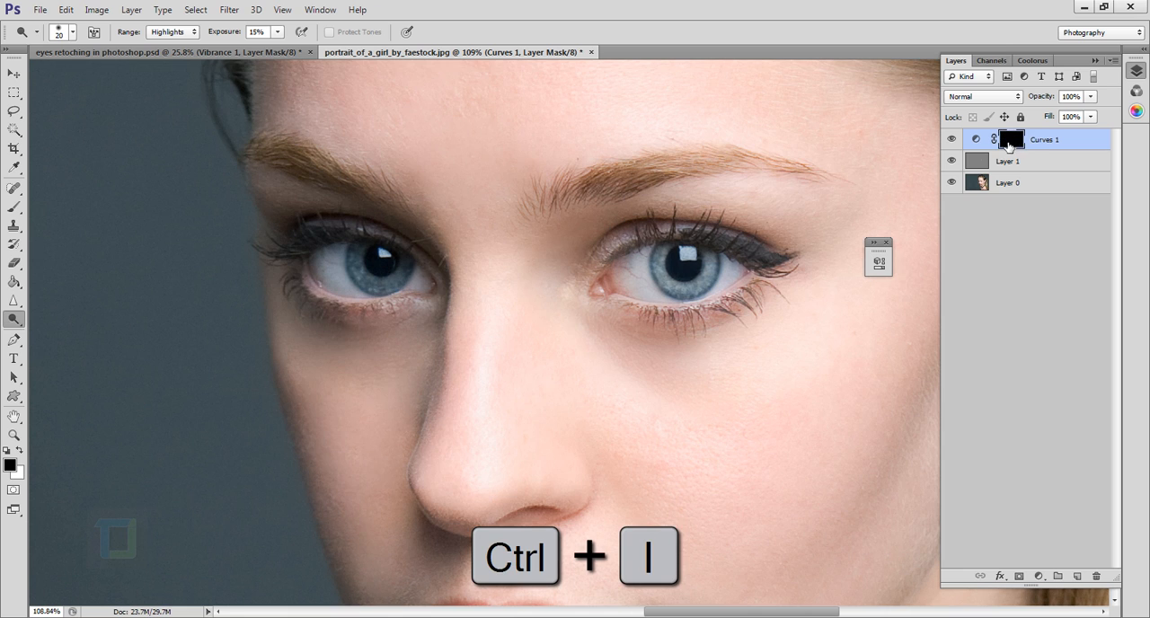
pyautogui.click(13, 207)
pyautogui.click(54, 209)
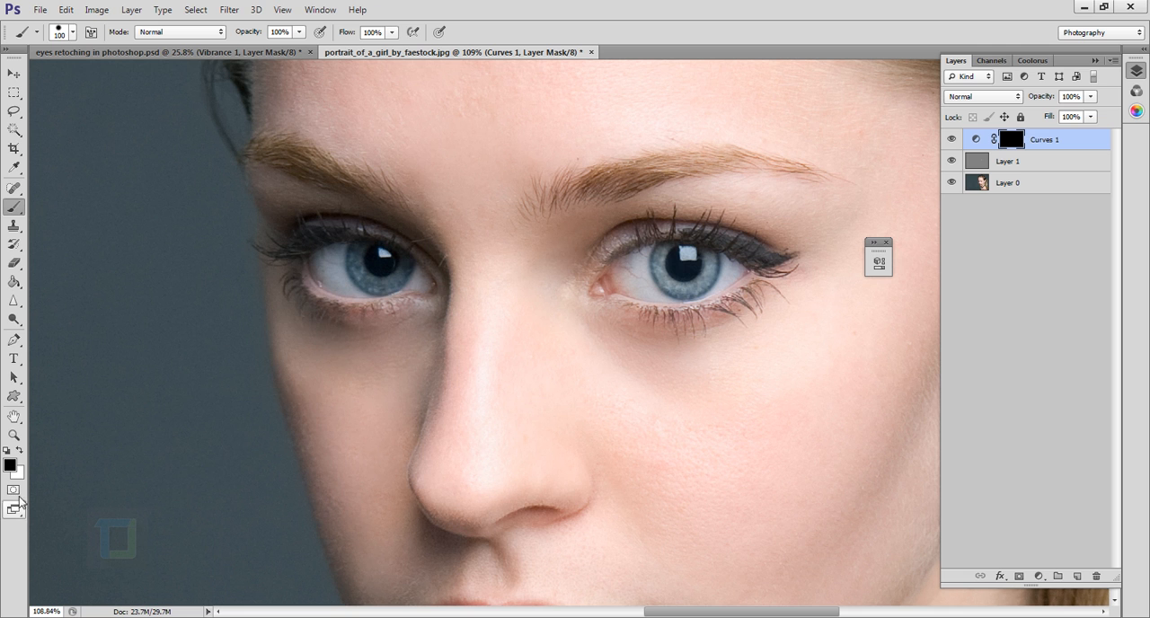
pyautogui.click(20, 450)
# Paint white on the Curves 1 mask over the iris of the already dodged eye, using a 45 px brush.
pyautogui.scroll(4, 742, 329)
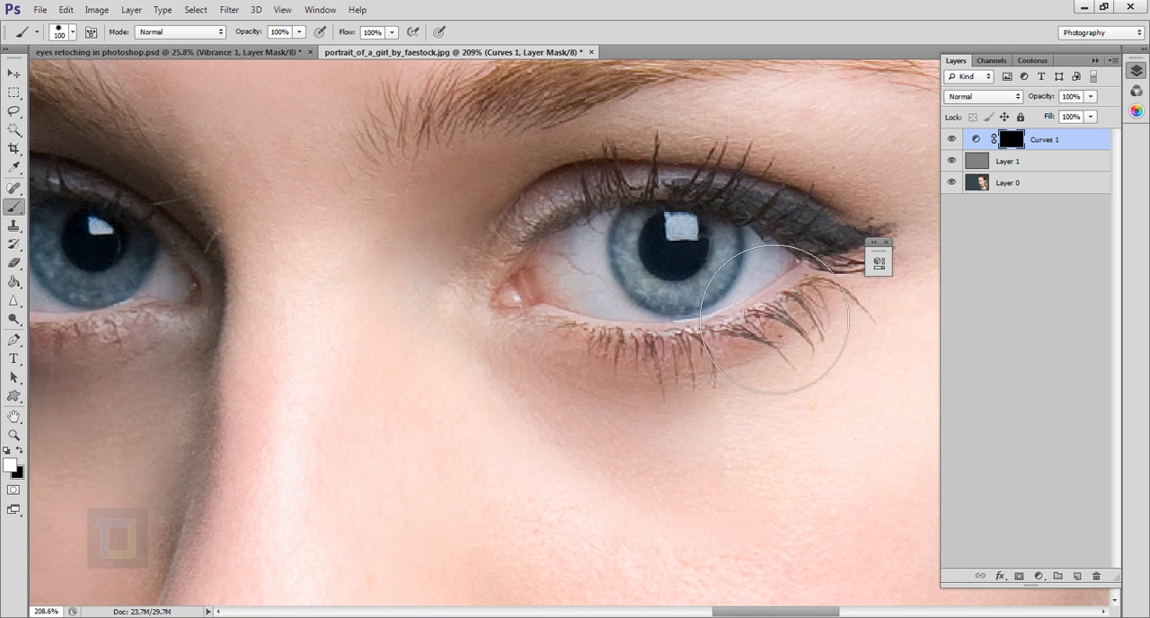
pyautogui.scroll(4, 717, 308)
pyautogui.press('[')
pyautogui.press('[')
pyautogui.press('[')
pyautogui.press('[')
pyautogui.press('[')
pyautogui.press('[')
pyautogui.moveTo(732, 299)
pyautogui.mouseDown()
pyautogui.moveTo(693, 257)
pyautogui.moveTo(688, 313)
pyautogui.moveTo(693, 257)
pyautogui.moveTo(717, 294)
pyautogui.mouseUp()
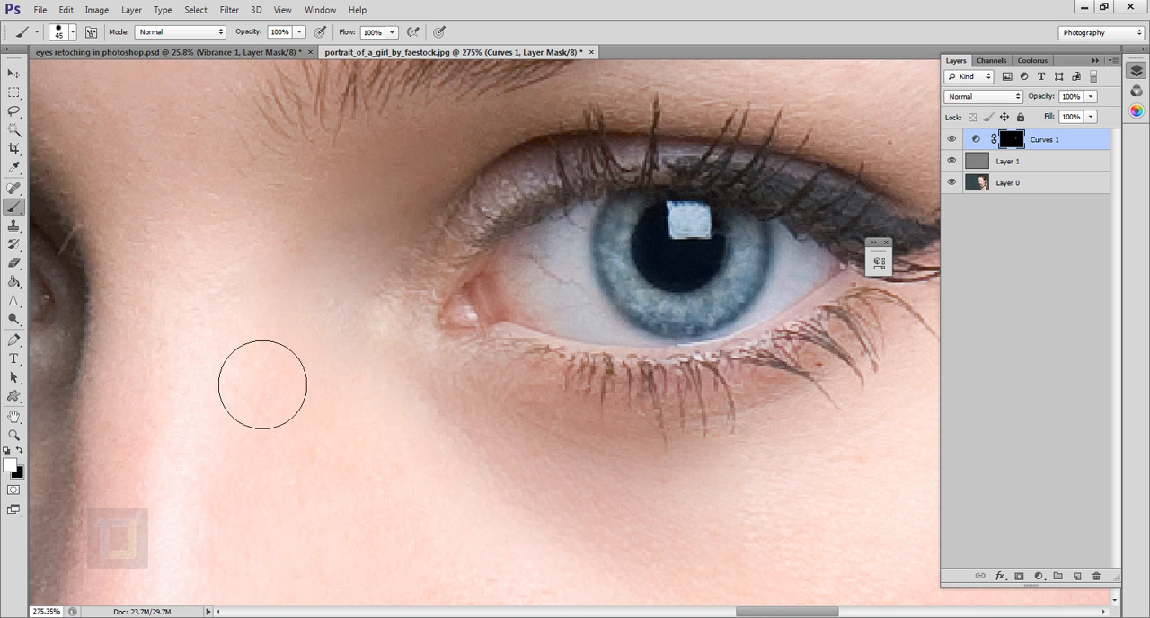
pyautogui.moveTo(270, 216)
pyautogui.mouseDown()
pyautogui.moveTo(344, 462)
pyautogui.moveTo(496, 495)
pyautogui.moveTo(485, 404)
pyautogui.moveTo(390, 410)
pyautogui.mouseUp()
# Set the brush hardness to 41% at a size of 45 px, keeping white as the foreground colour.
pyautogui.press('x')
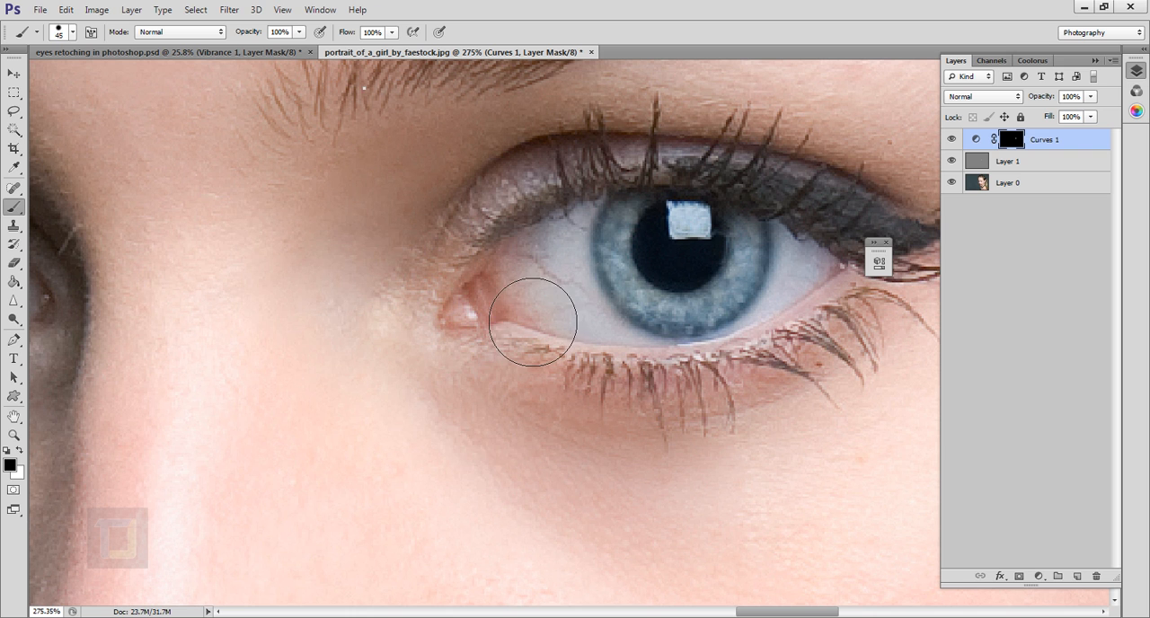
pyautogui.rightClick(518, 265)
pyautogui.click(432, 156)
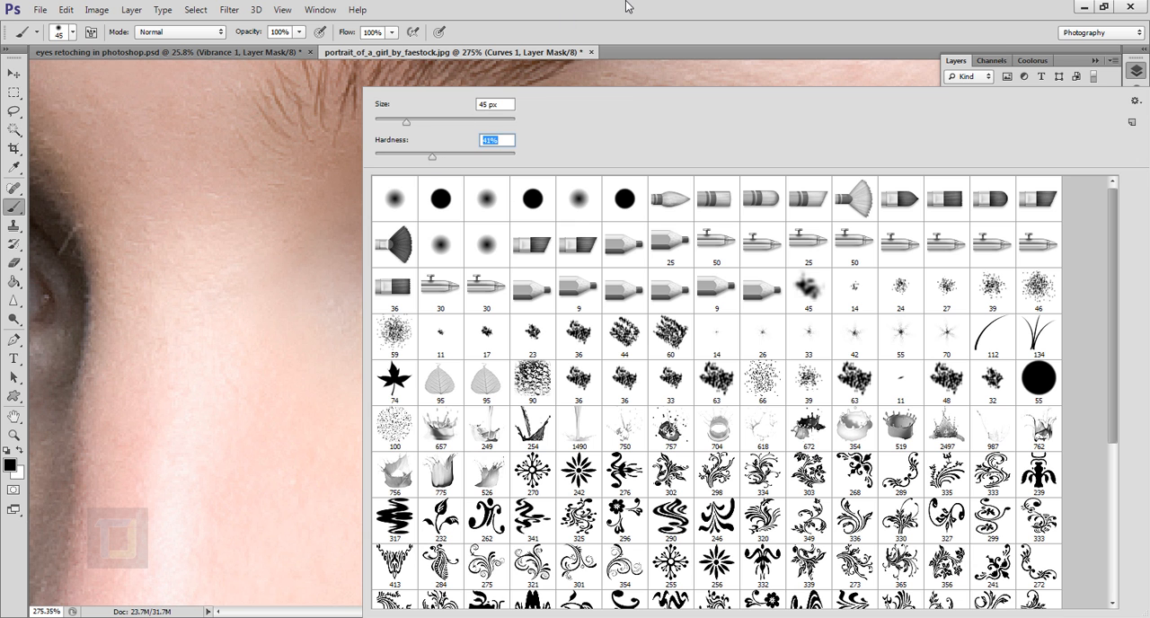
pyautogui.press('Return')
pyautogui.press('x')
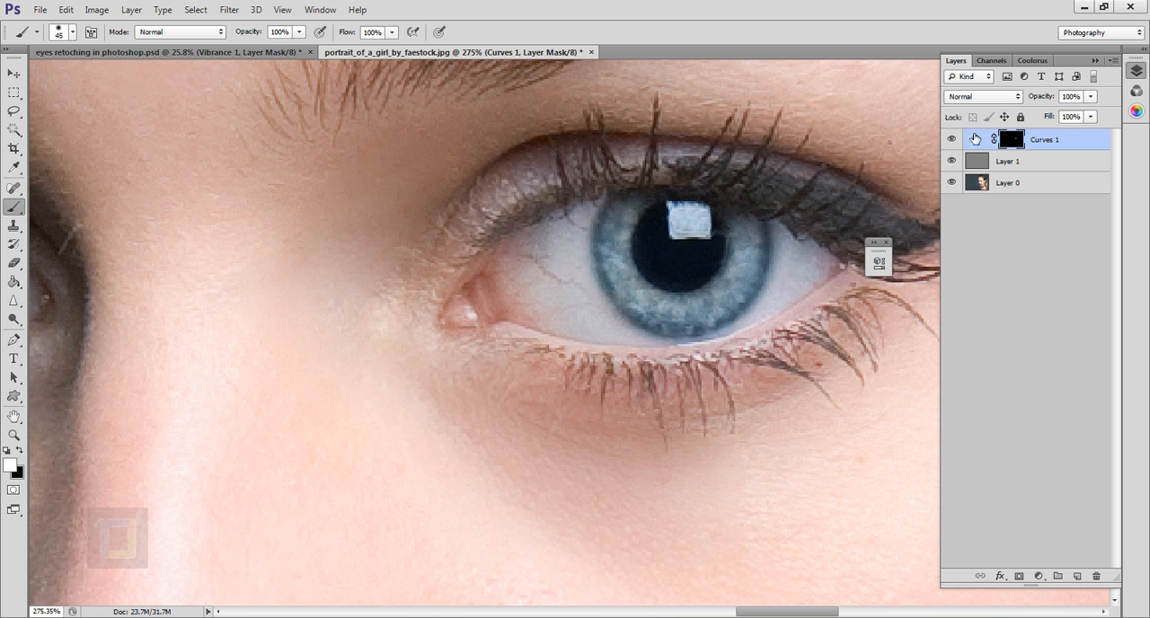
# Compare the eye with Layer 1 and Curves 1 each hidden and shown, then examine the portrait close up and from a distance.
pyautogui.click(953, 163)
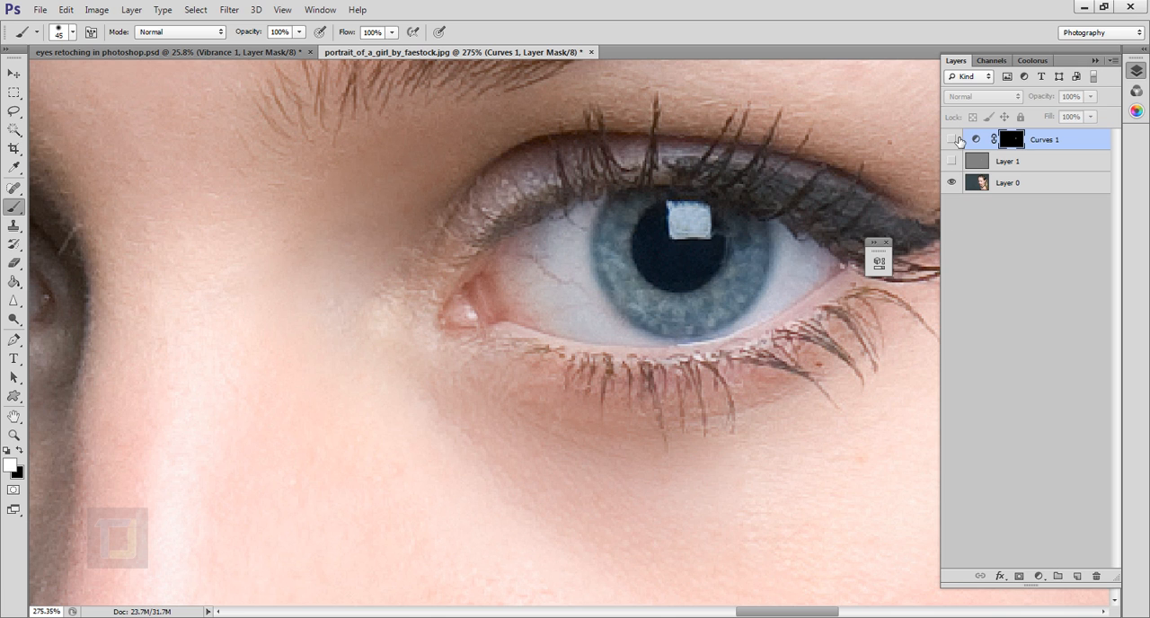
pyautogui.click(953, 163)
pyautogui.click(953, 140)
pyautogui.click(952, 140)
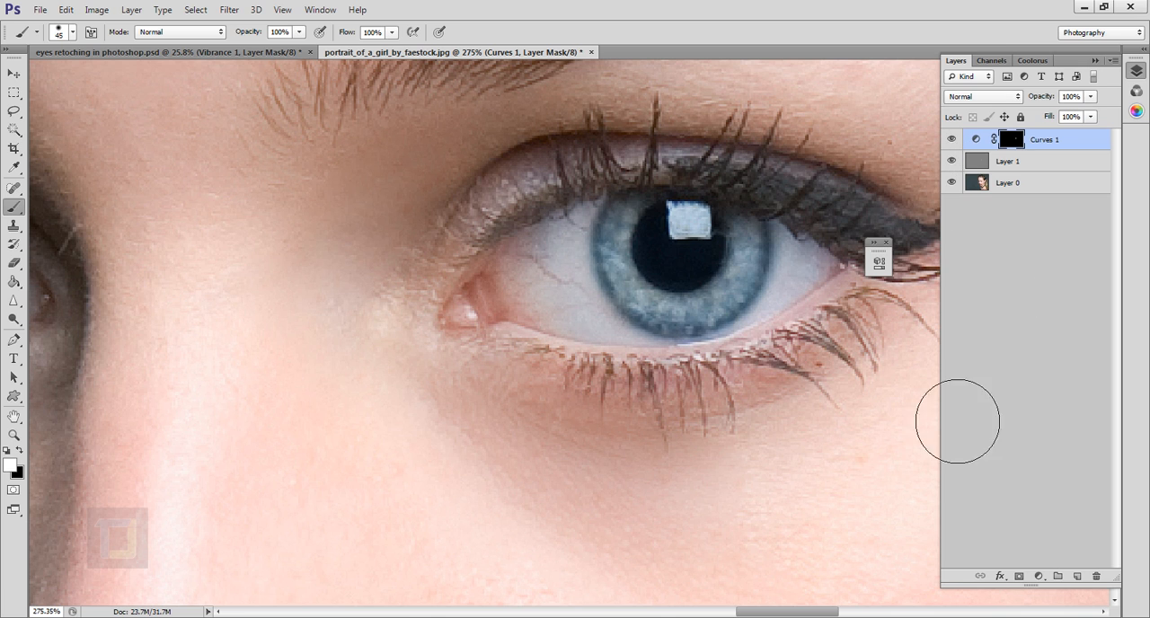
pyautogui.scroll(-13, 729, 411)
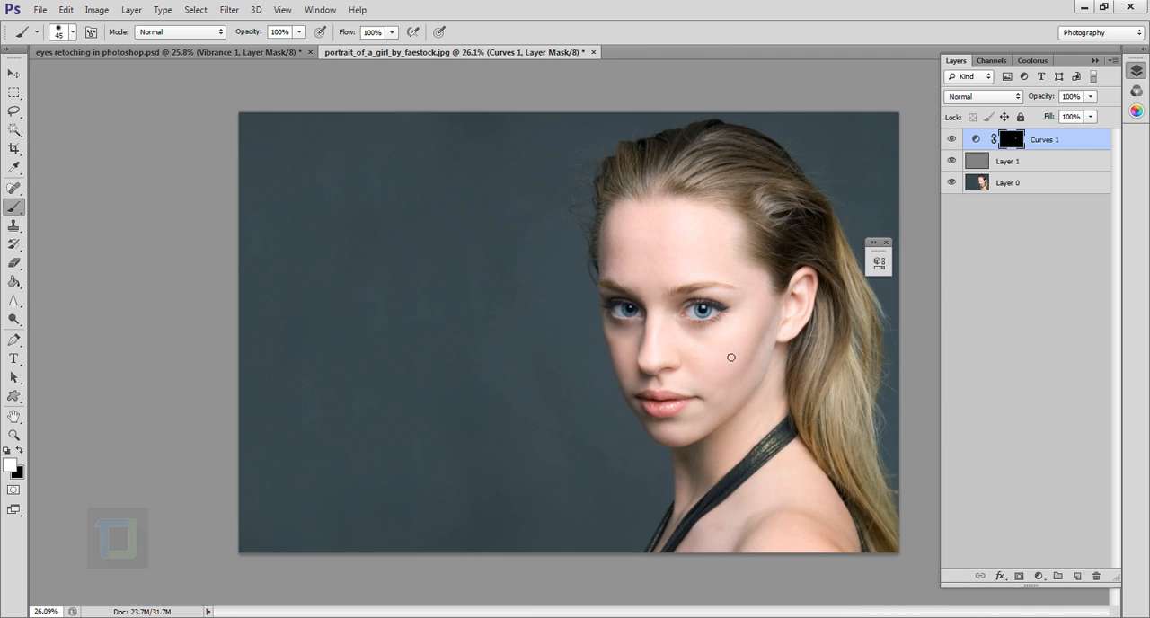
pyautogui.scroll(10, 732, 356)
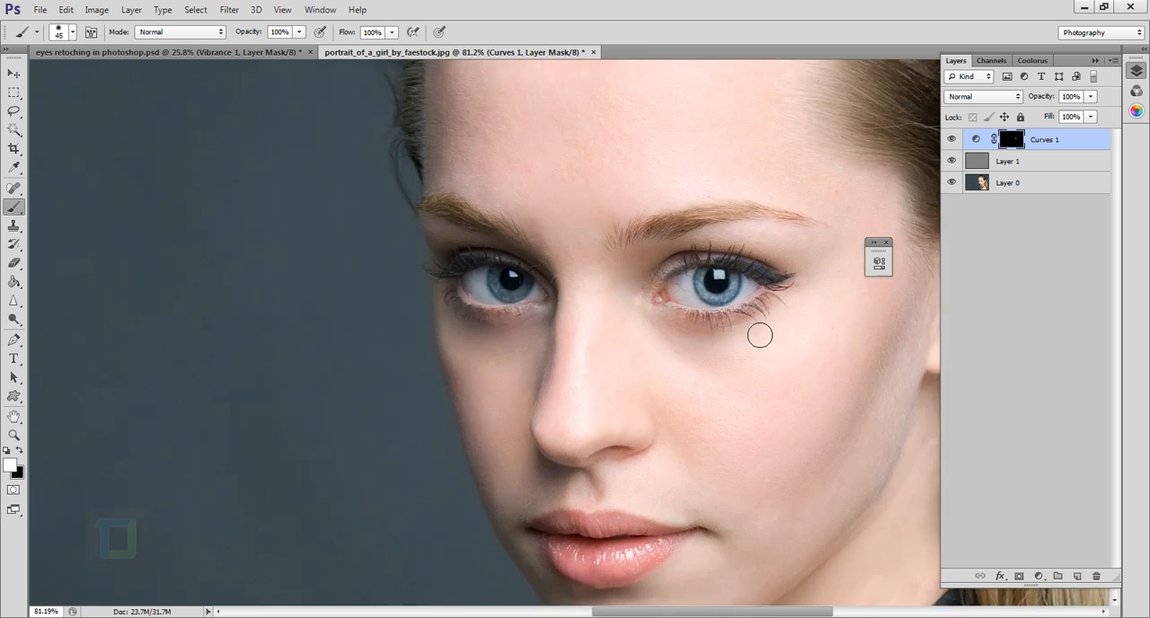
pyautogui.scroll(2, 765, 359)
pyautogui.scroll(-6, 740, 354)
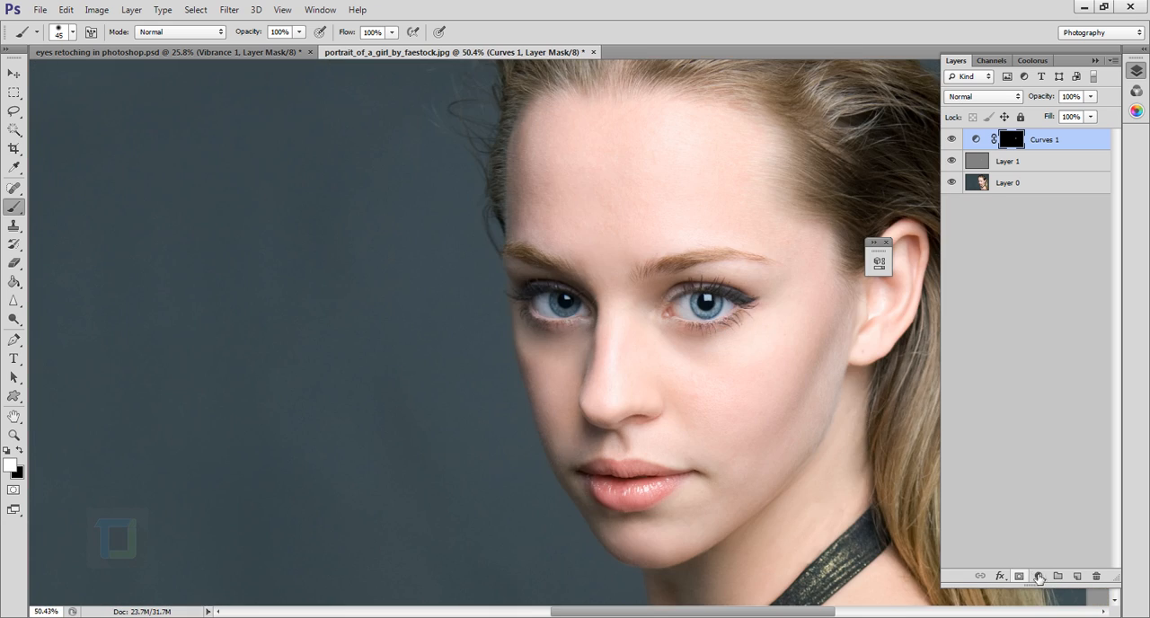
# Add a second Curves adjustment layer and brighten its RGB curve with a point at input 119, output 139.
pyautogui.click(1040, 576)
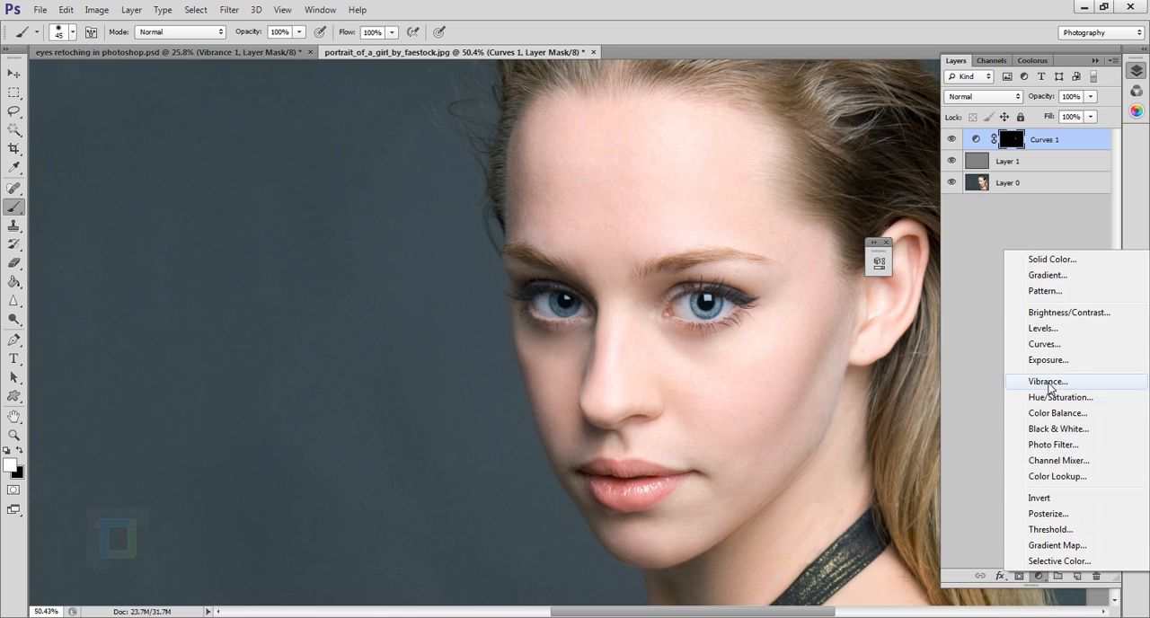
pyautogui.click(1020, 346)
pyautogui.moveTo(773, 255); pyautogui.dragTo(957, 267)
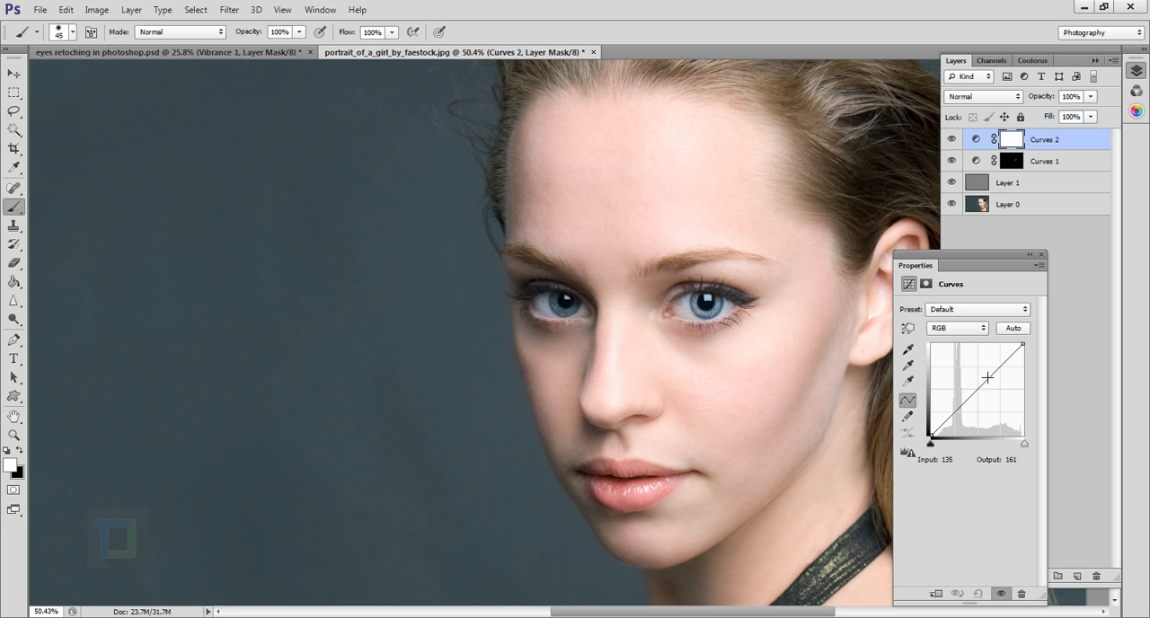
pyautogui.moveTo(988, 393); pyautogui.dragTo(980, 392)
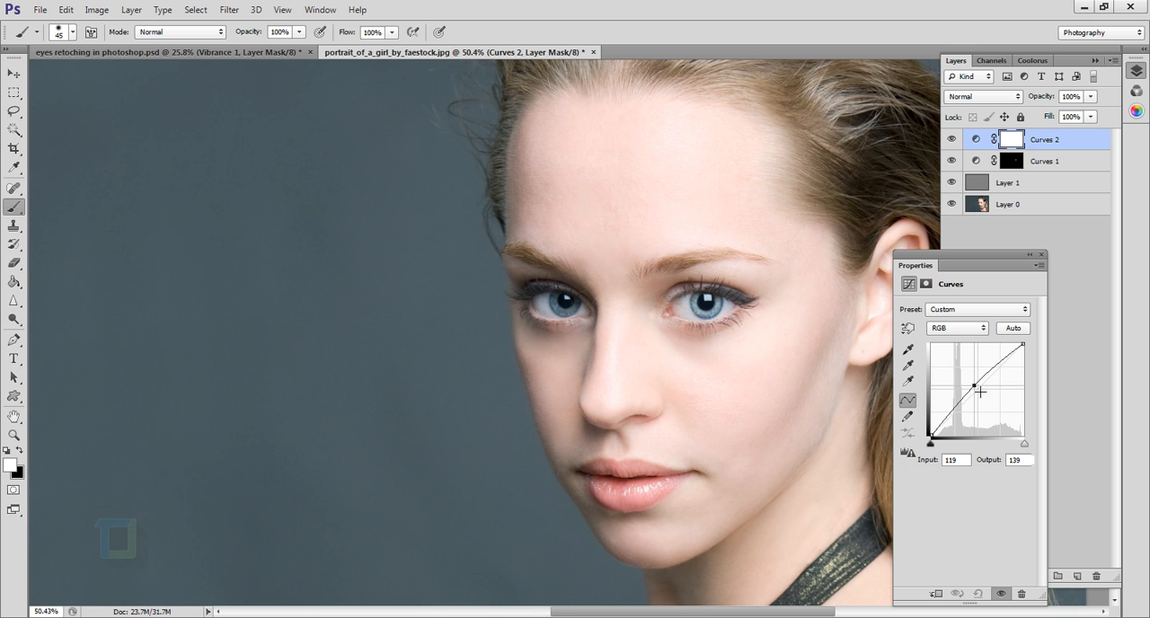
pyautogui.click(1030, 254)
# Invert the Curves 2 layer mask to black and paint white over the dodged eye's iris with the 45 px brush.
pyautogui.scroll(5, 745, 264)
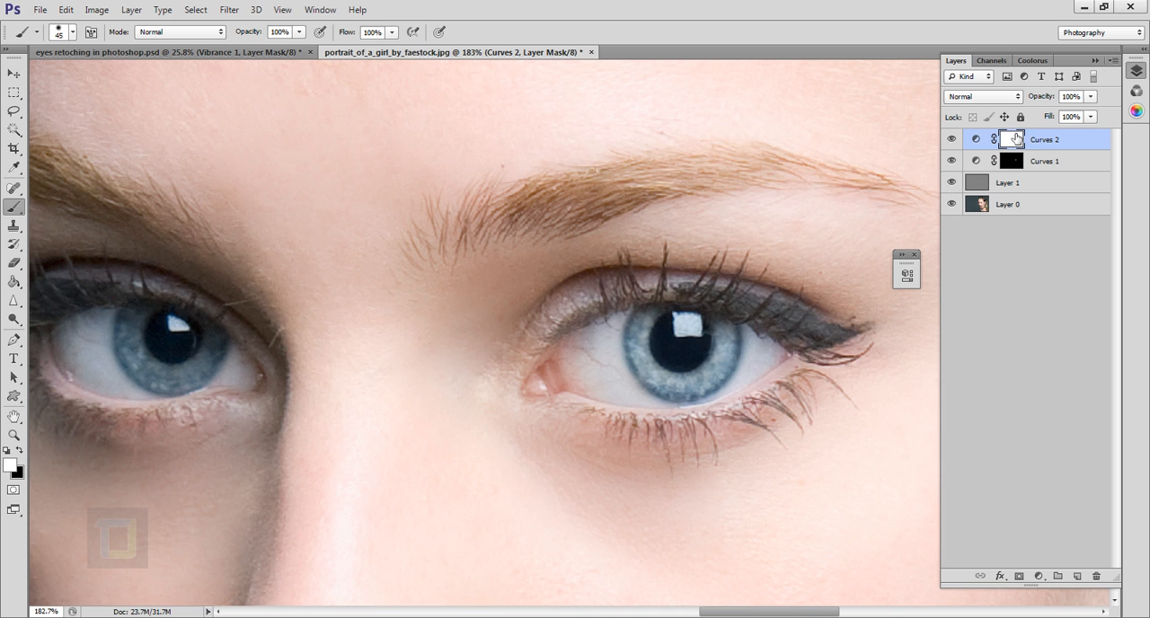
pyautogui.hotkey('ctrl', 'i')
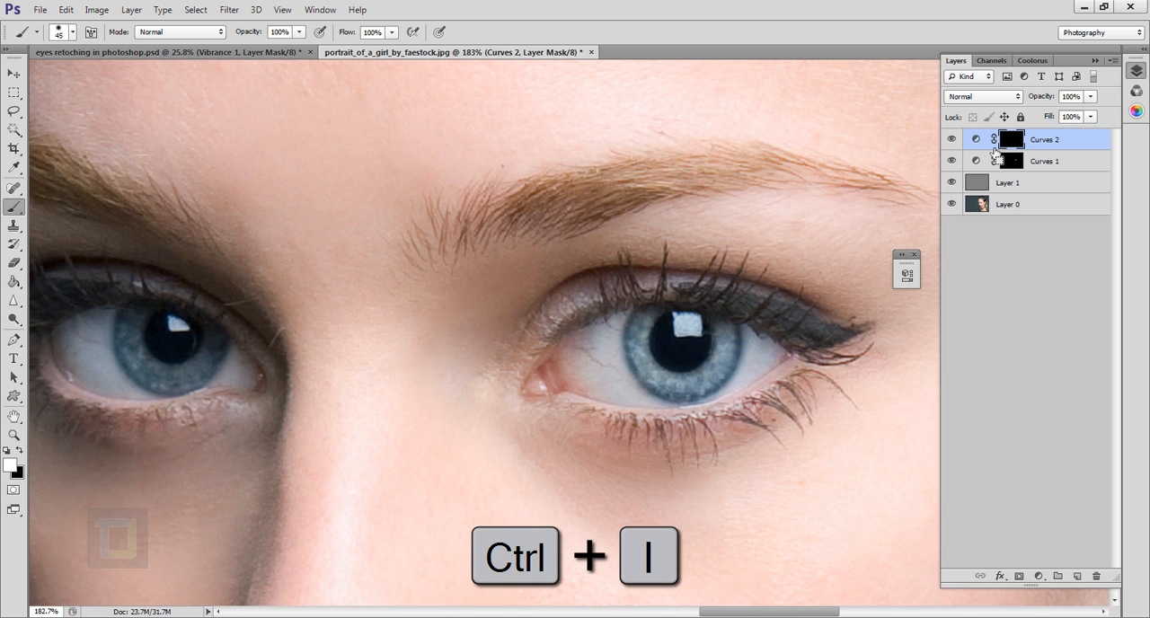
pyautogui.moveTo(711, 382)
pyautogui.mouseDown()
pyautogui.moveTo(720, 371)
pyautogui.moveTo(699, 365)
pyautogui.moveTo(723, 391)
pyautogui.moveTo(718, 335)
pyautogui.moveTo(685, 353)
pyautogui.moveTo(691, 373)
pyautogui.moveTo(708, 347)
pyautogui.mouseUp()
pyautogui.press('x')
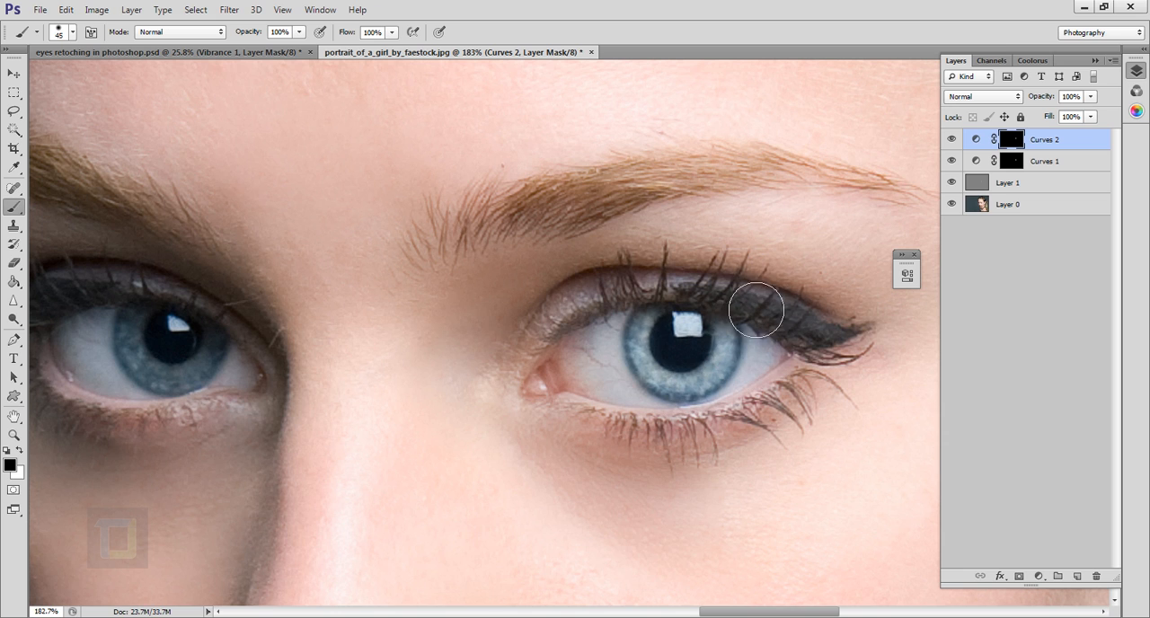
# Compare the eye with the Curves 2 layer hidden and shown.
pyautogui.click(953, 141)
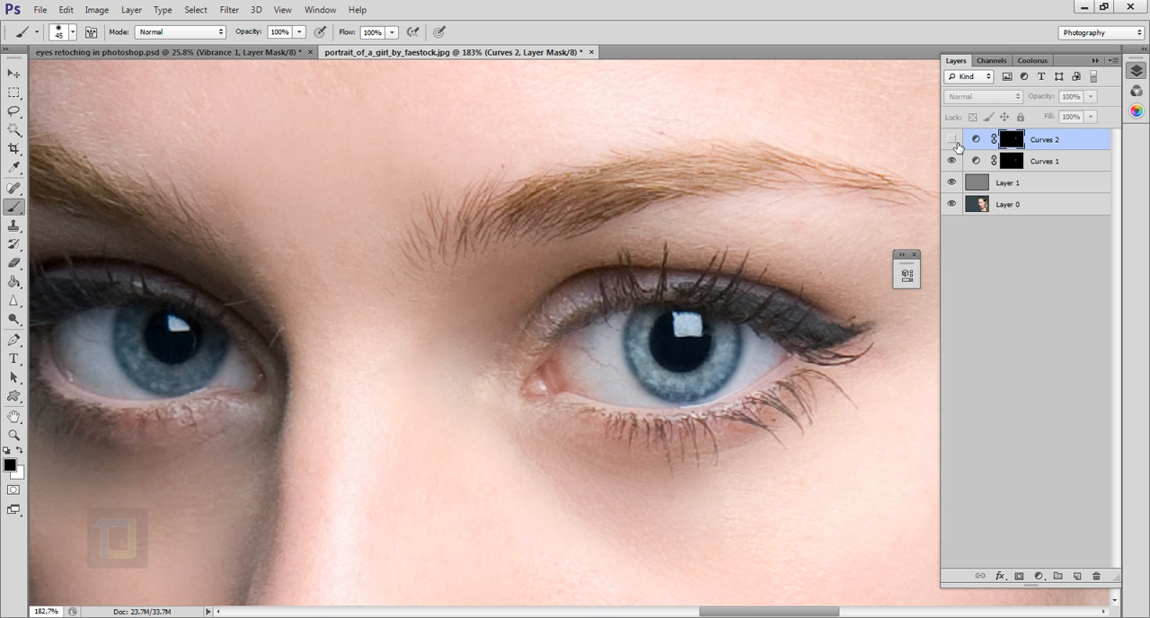
pyautogui.click(954, 141)
pyautogui.click(953, 140)
pyautogui.click(953, 140)
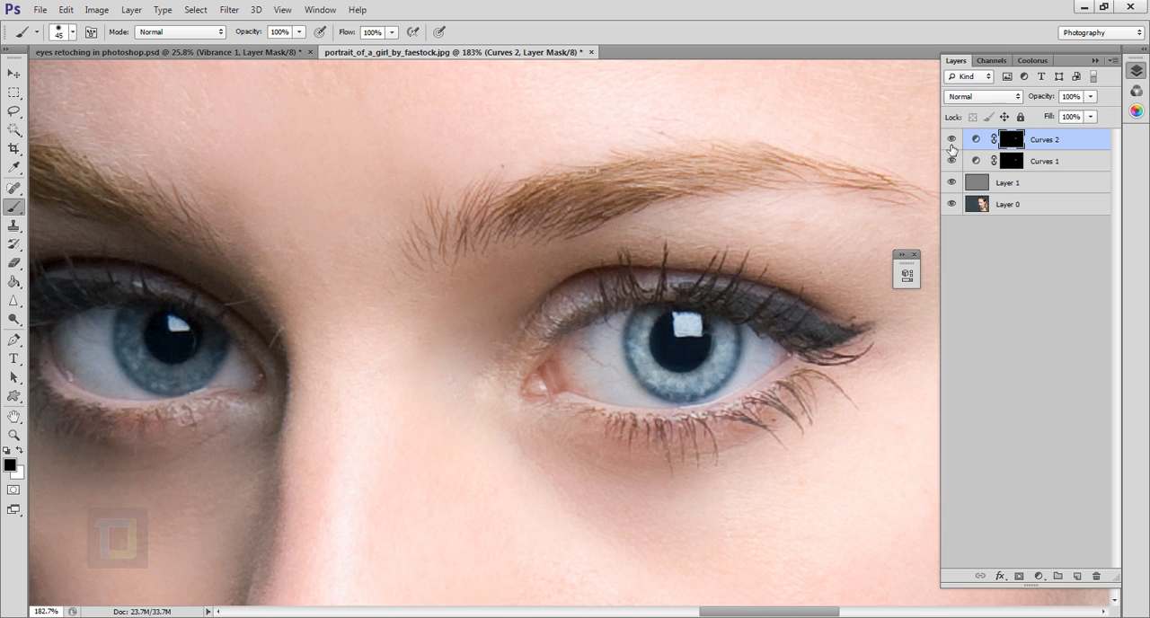
# Paint white again on the Curves 2 mask over the lower part of the iris around the pupil.
pyautogui.press('x')
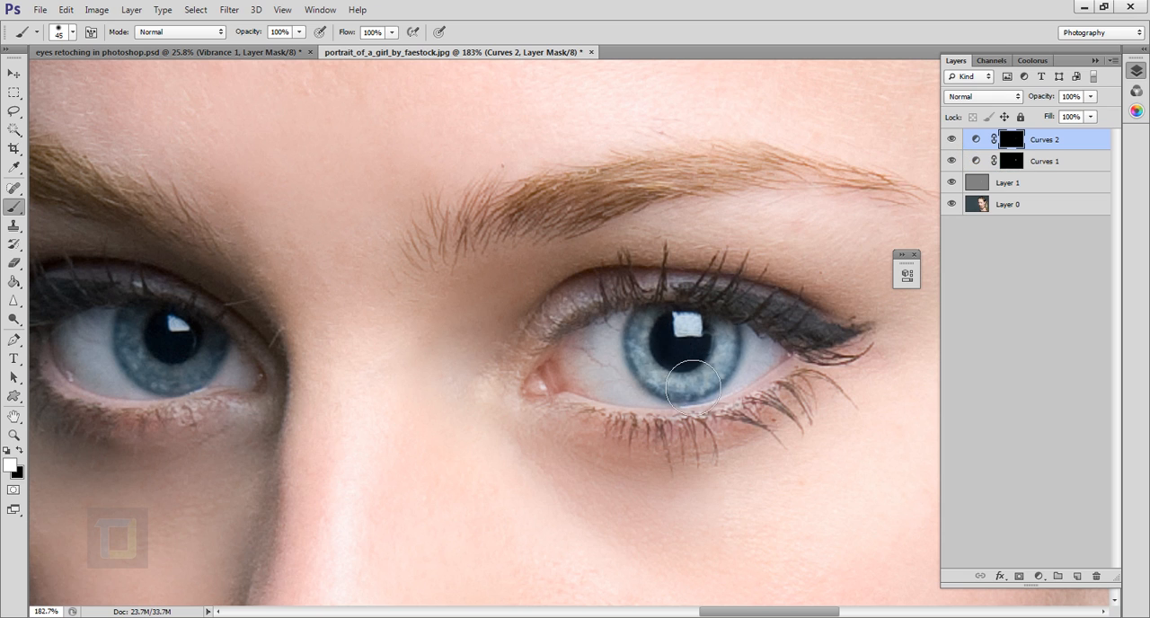
pyautogui.moveTo(675, 367)
pyautogui.mouseDown()
pyautogui.moveTo(698, 384)
pyautogui.moveTo(729, 365)
pyautogui.moveTo(727, 387)
pyautogui.moveTo(738, 370)
pyautogui.moveTo(711, 389)
pyautogui.mouseUp()
pyautogui.scroll(-3, 795, 346)
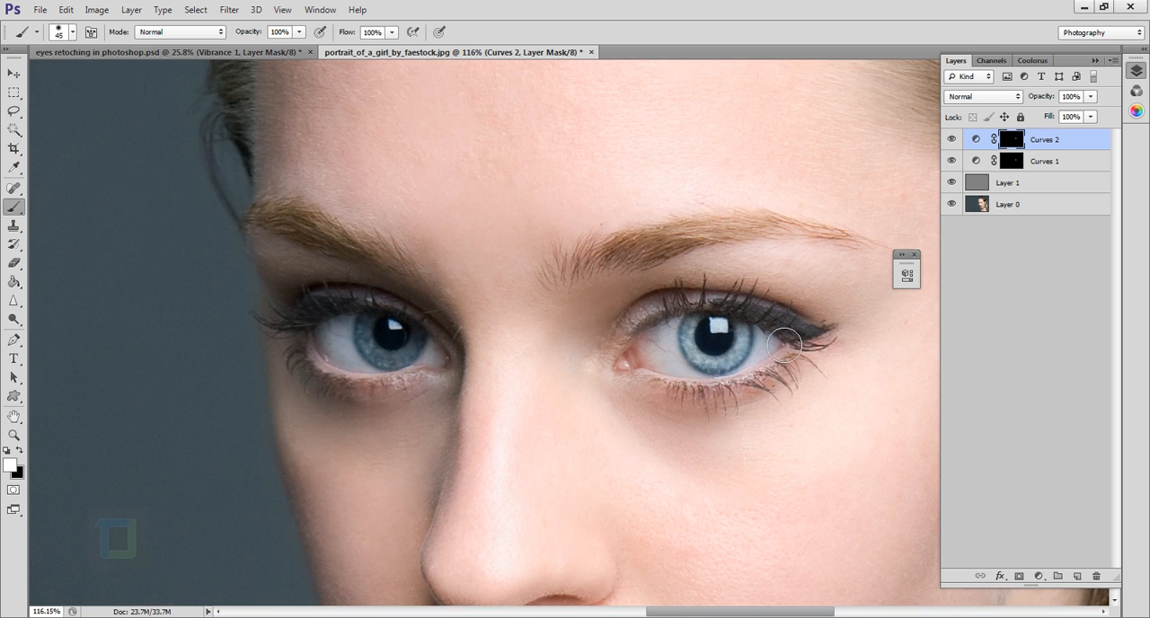
pyautogui.moveTo(783, 380); pyautogui.dragTo(678, 377)
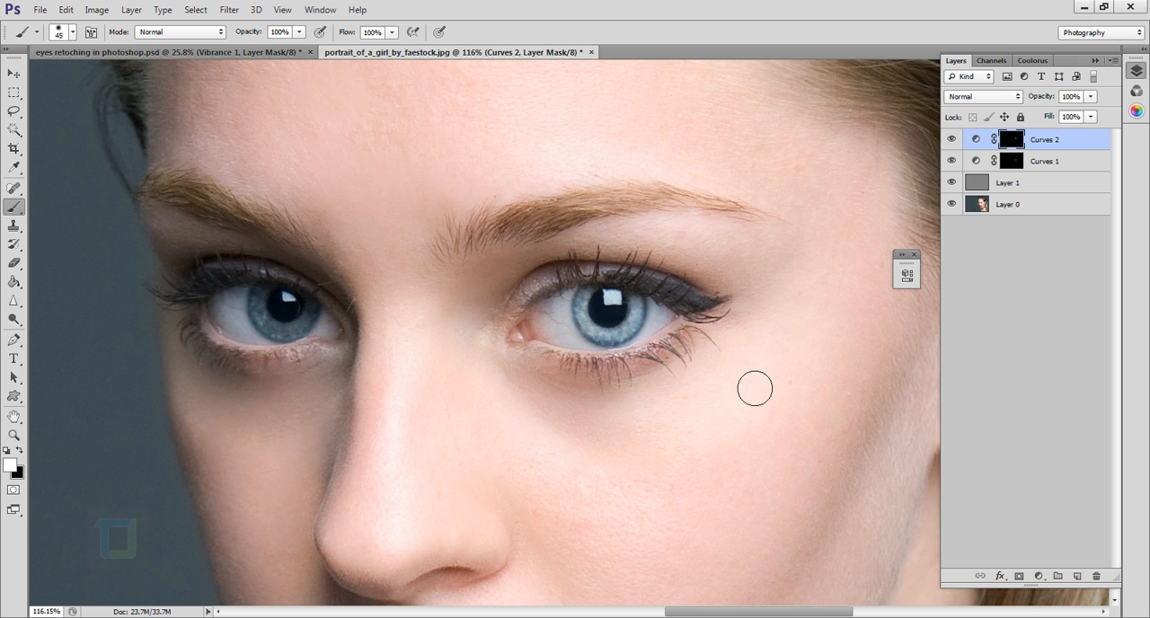
# Add a Vibrance adjustment layer with Vibrance at +100 and Saturation at 0.
pyautogui.click(1039, 576)
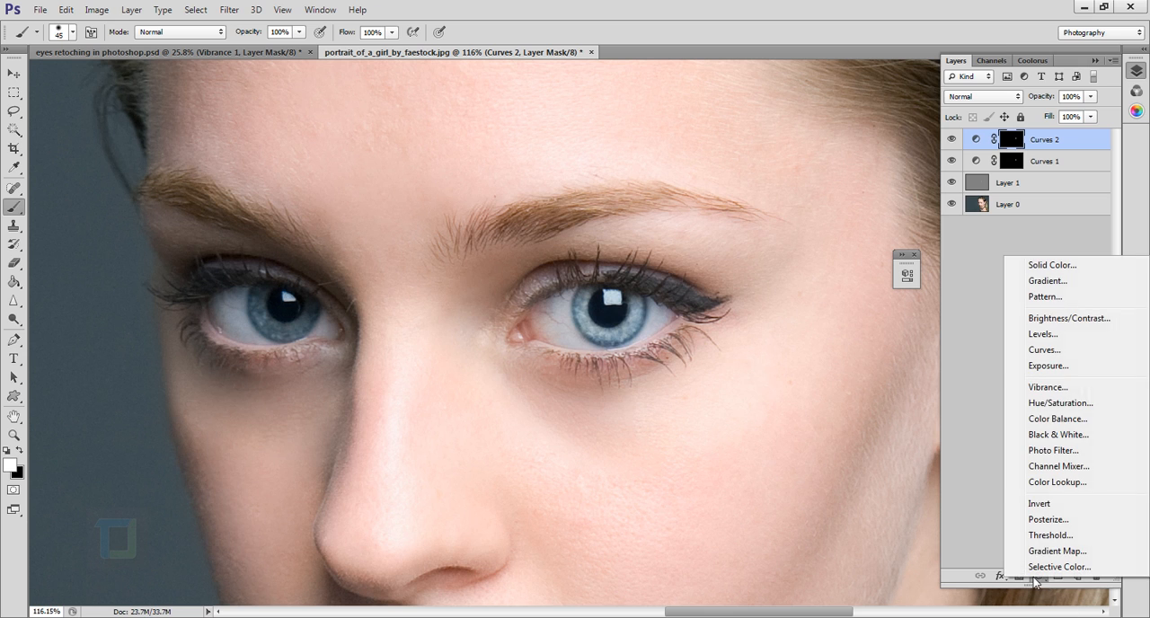
pyautogui.click(1047, 388)
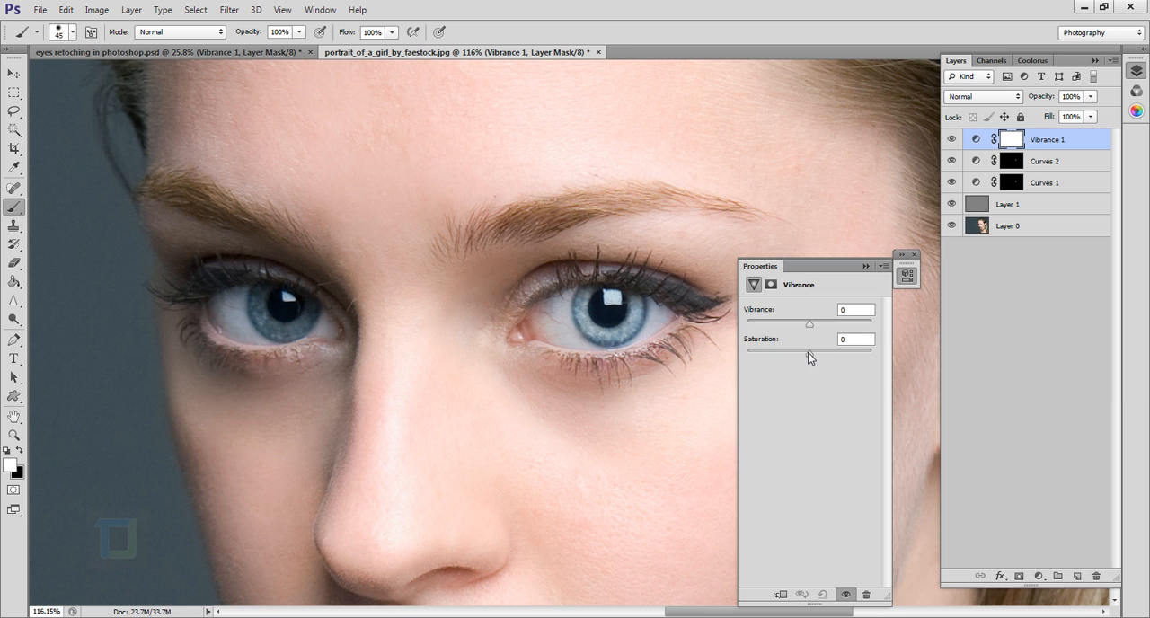
pyautogui.moveTo(831, 356); pyautogui.dragTo(810, 354)
pyautogui.moveTo(832, 325); pyautogui.dragTo(870, 332)
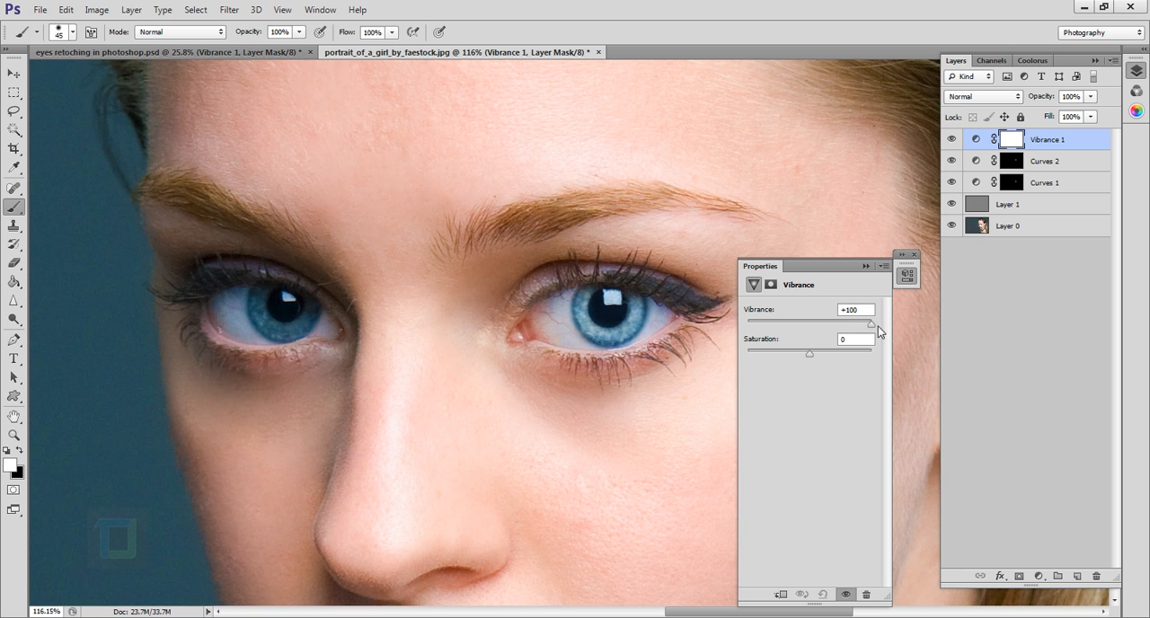
pyautogui.click(865, 266)
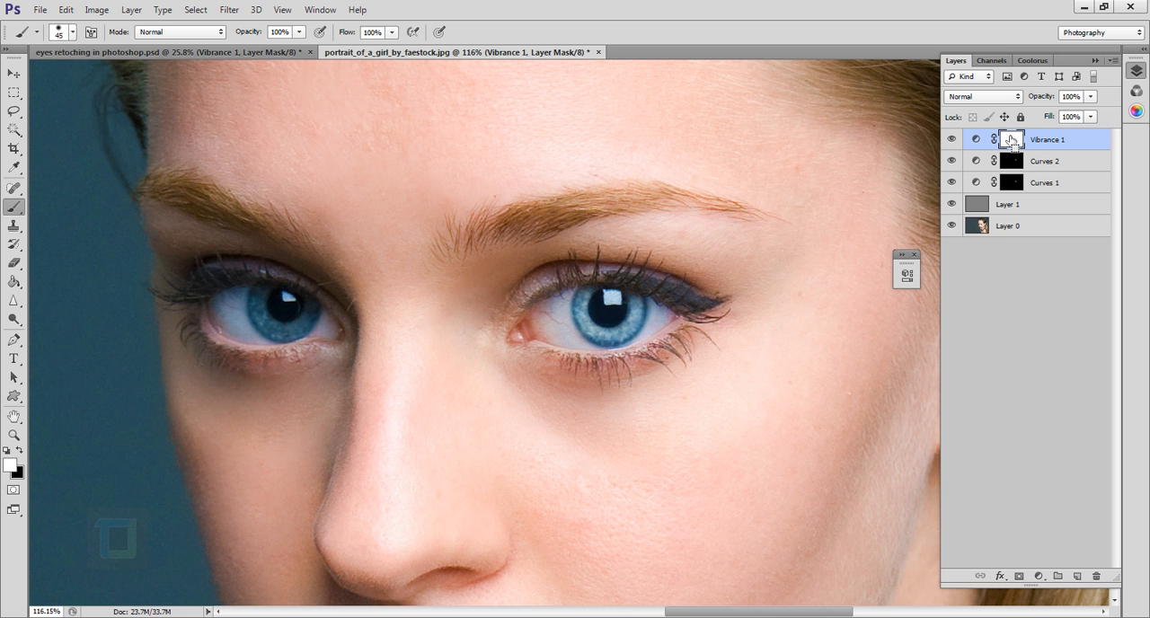
# Invert the Vibrance 1 layer mask to black and paint white over the iris of the retouched eye.
pyautogui.hotkey('ctrl', 'i')
pyautogui.scroll(3, 645, 335)
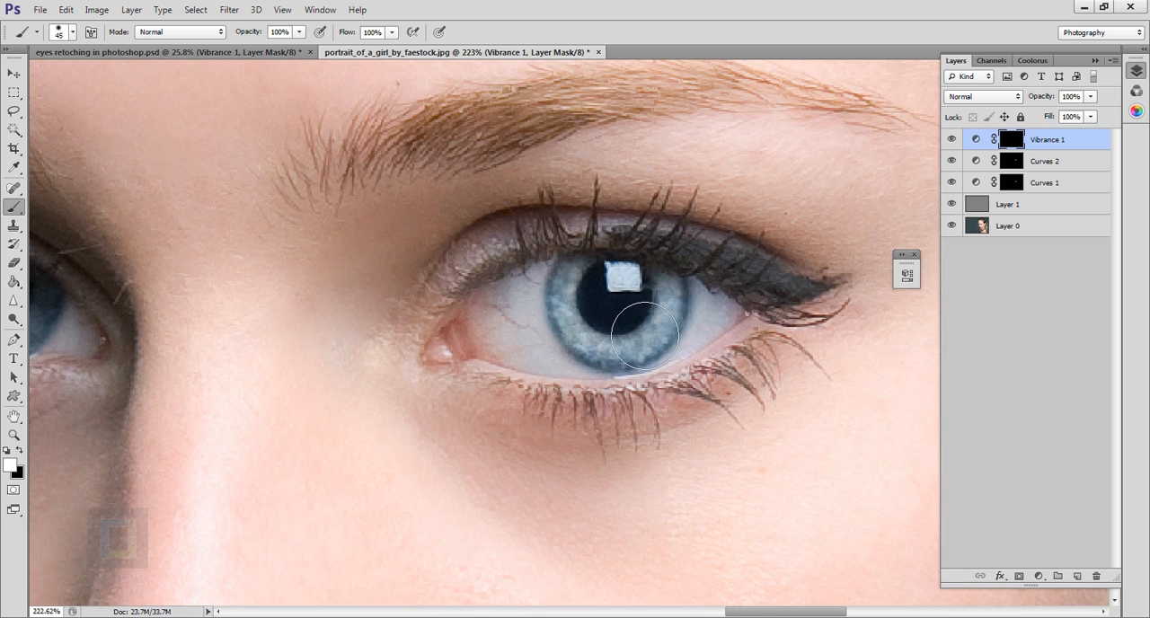
pyautogui.moveTo(645, 335)
pyautogui.mouseDown()
pyautogui.moveTo(622, 308)
pyautogui.moveTo(657, 351)
pyautogui.moveTo(643, 338)
pyautogui.moveTo(689, 326)
pyautogui.moveTo(680, 352)
pyautogui.moveTo(659, 320)
pyautogui.moveTo(622, 330)
pyautogui.moveTo(615, 309)
pyautogui.moveTo(618, 349)
pyautogui.moveTo(639, 364)
pyautogui.mouseUp()
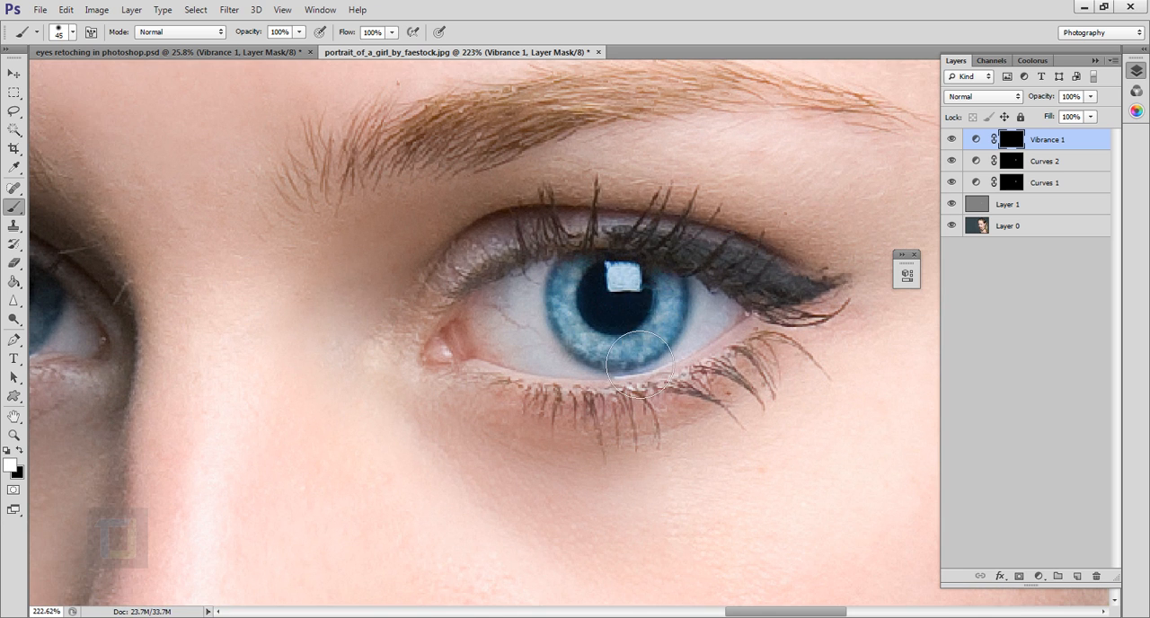
# Compare the retouched eye with the original by isolating Layer 0 and restoring all layers, and examine the iris close up.
pyautogui.scroll(-10, 730, 380)
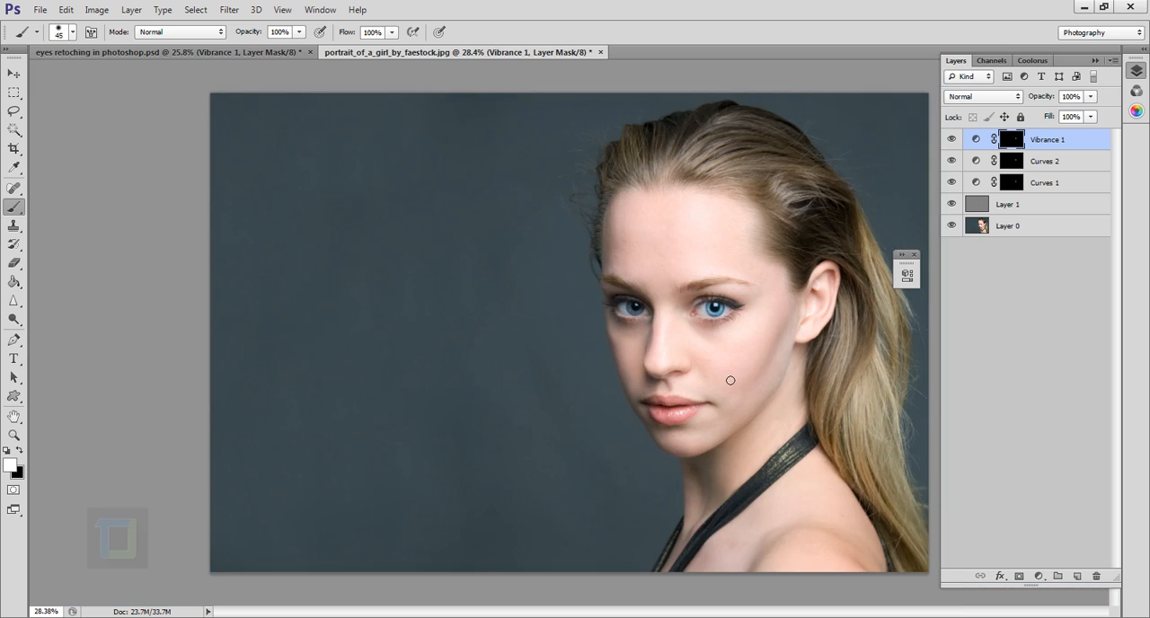
pyautogui.scroll(7, 731, 380)
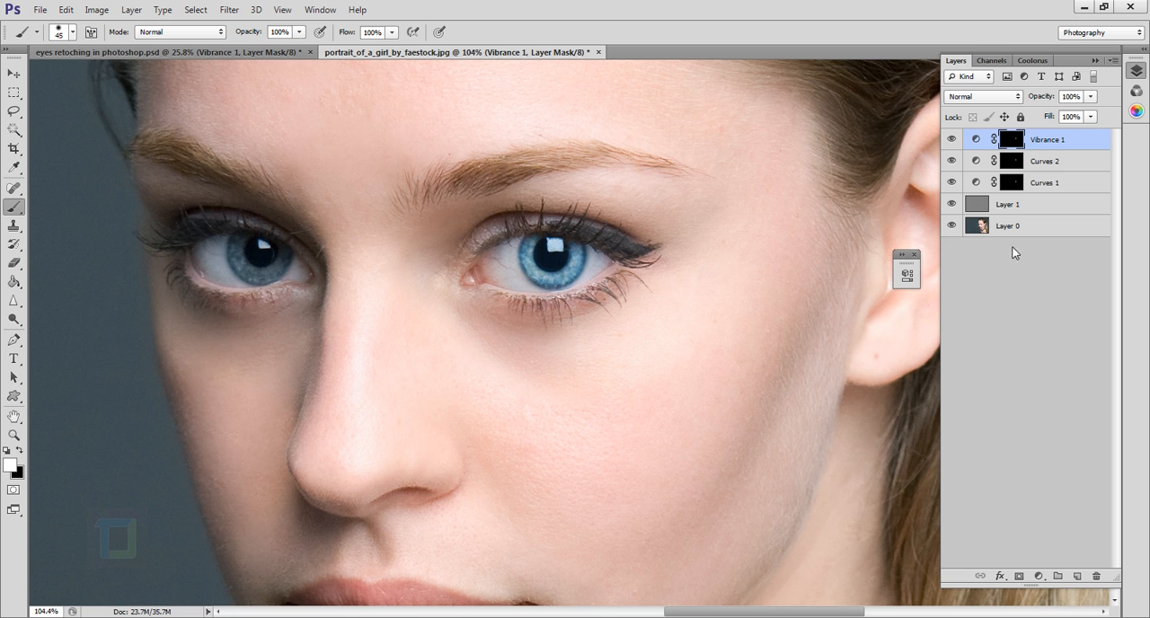
pyautogui.keyDown('alt'); pyautogui.click(958, 225); pyautogui.keyUp('alt')
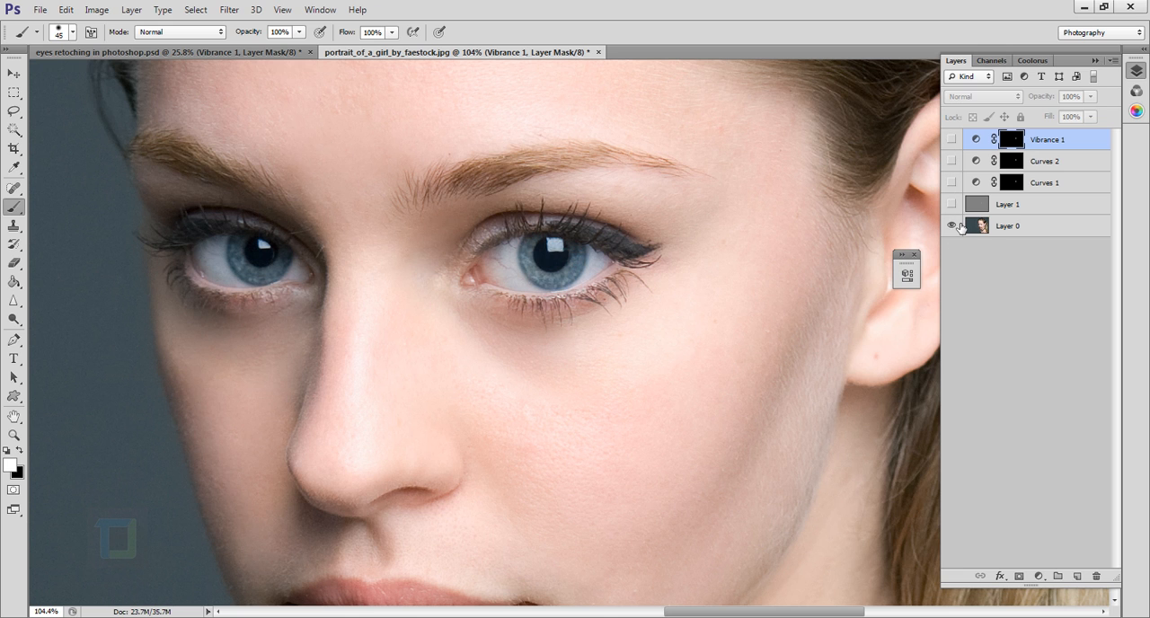
pyautogui.keyDown('alt'); pyautogui.click(958, 226); pyautogui.keyUp('alt')
pyautogui.scroll(5, 604, 301)
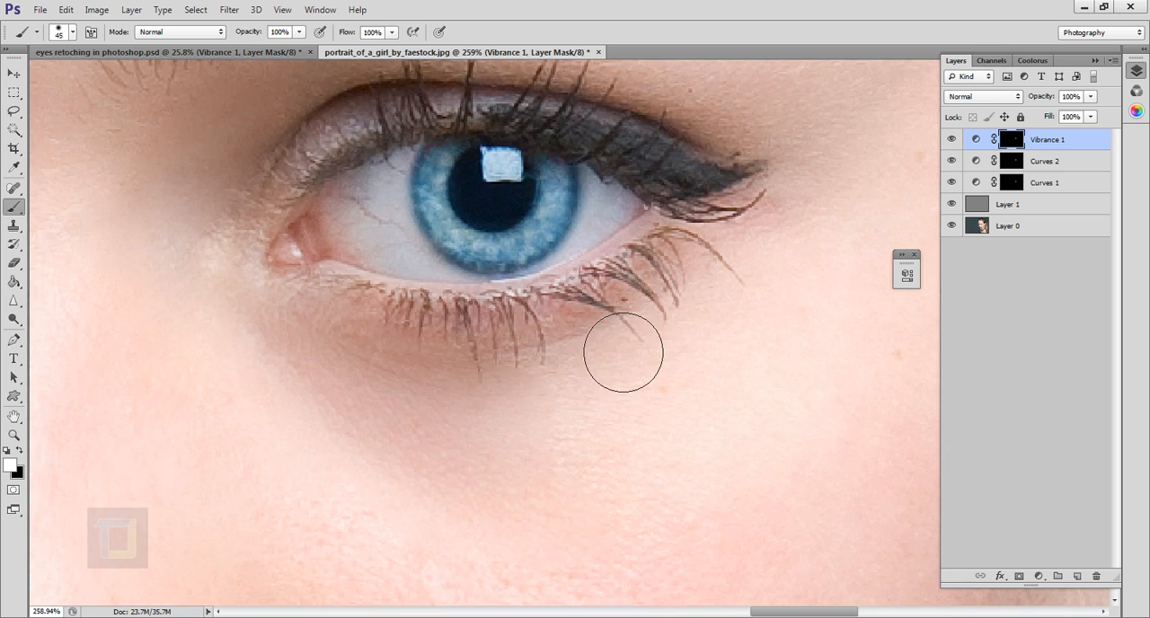
pyautogui.moveTo(575, 304); pyautogui.dragTo(690, 374)
pyautogui.scroll(-3, 729, 358)
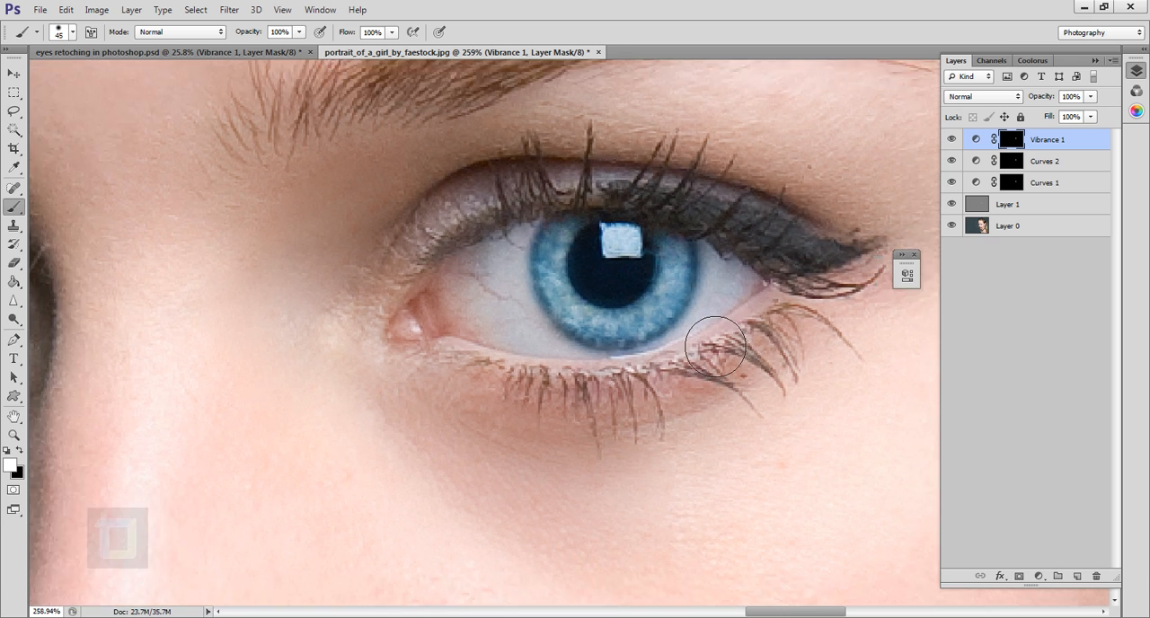
pyautogui.scroll(3, 730, 360)
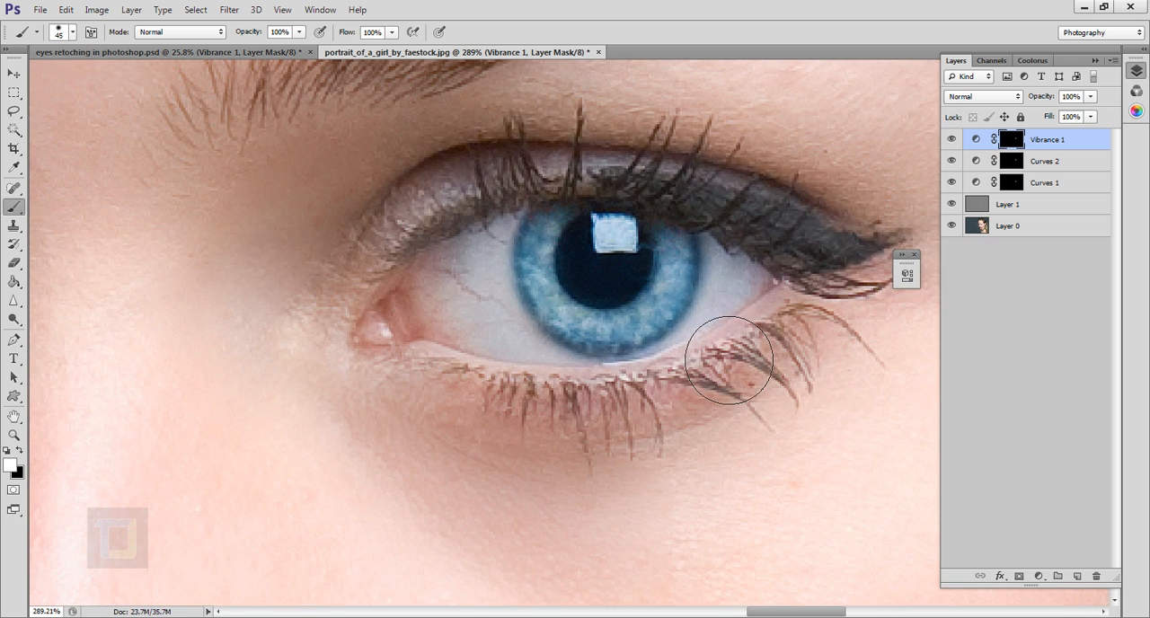
# Compare the retouched eye with Layer 0 alone, restoring Layer 1, Curves 1, Curves 2 and Vibrance 1 one at a time.
pyautogui.click(914, 255)
pyautogui.keyDown('alt'); pyautogui.click(957, 228); pyautogui.keyUp('alt')
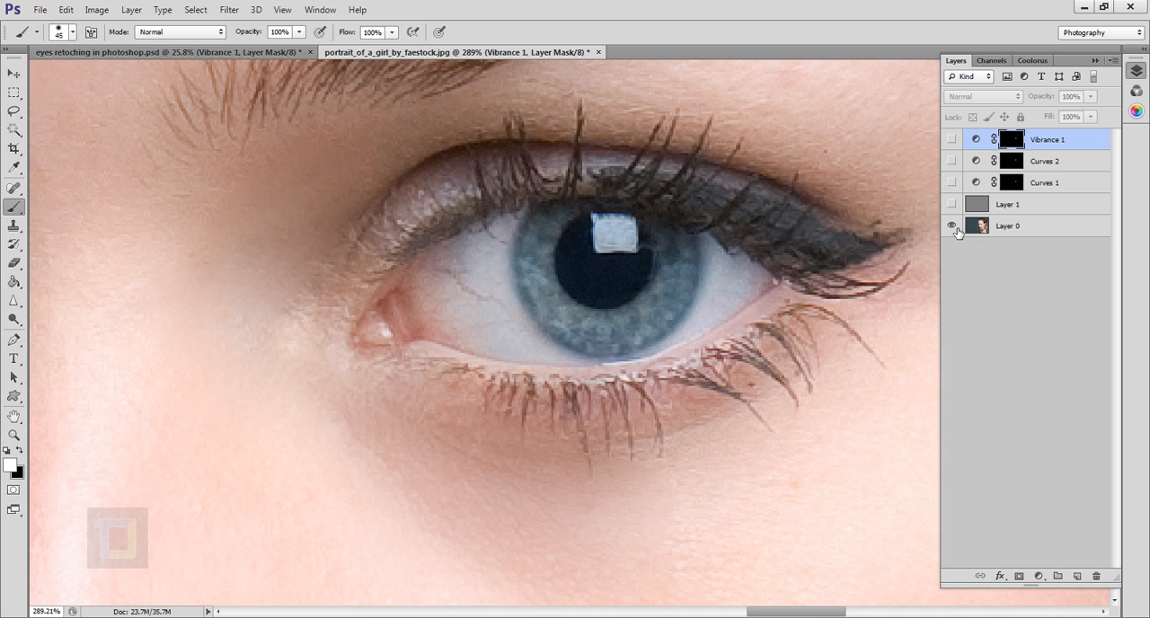
pyautogui.keyDown('alt'); pyautogui.click(956, 228); pyautogui.keyUp('alt')
pyautogui.moveTo(952, 138); pyautogui.dragTo(952, 184)
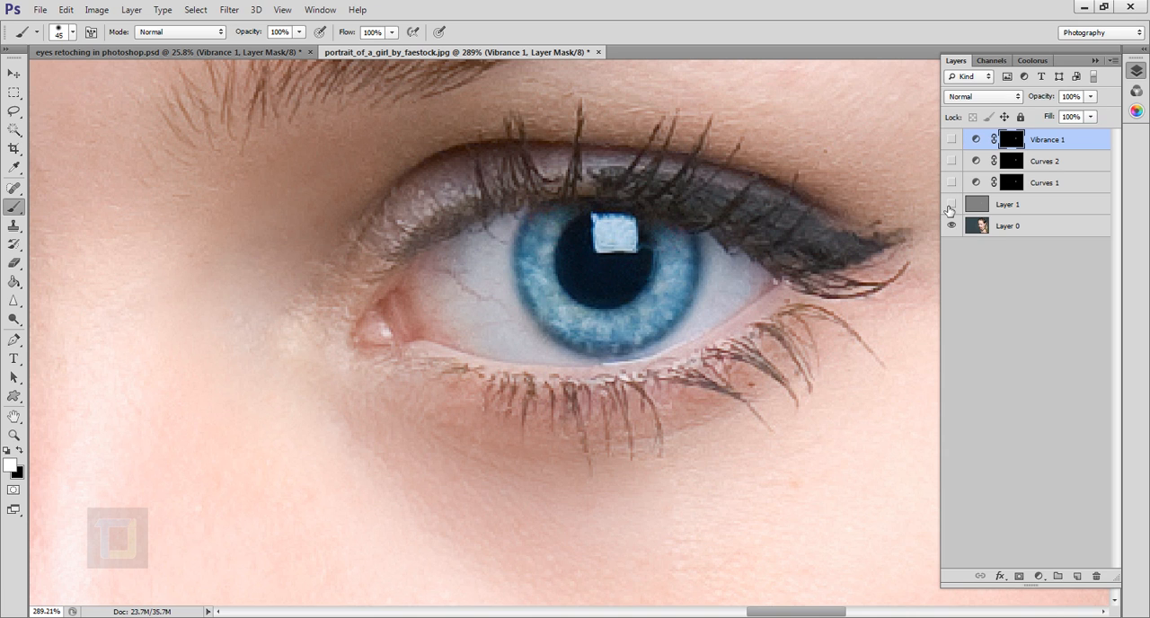
pyautogui.click(952, 183)
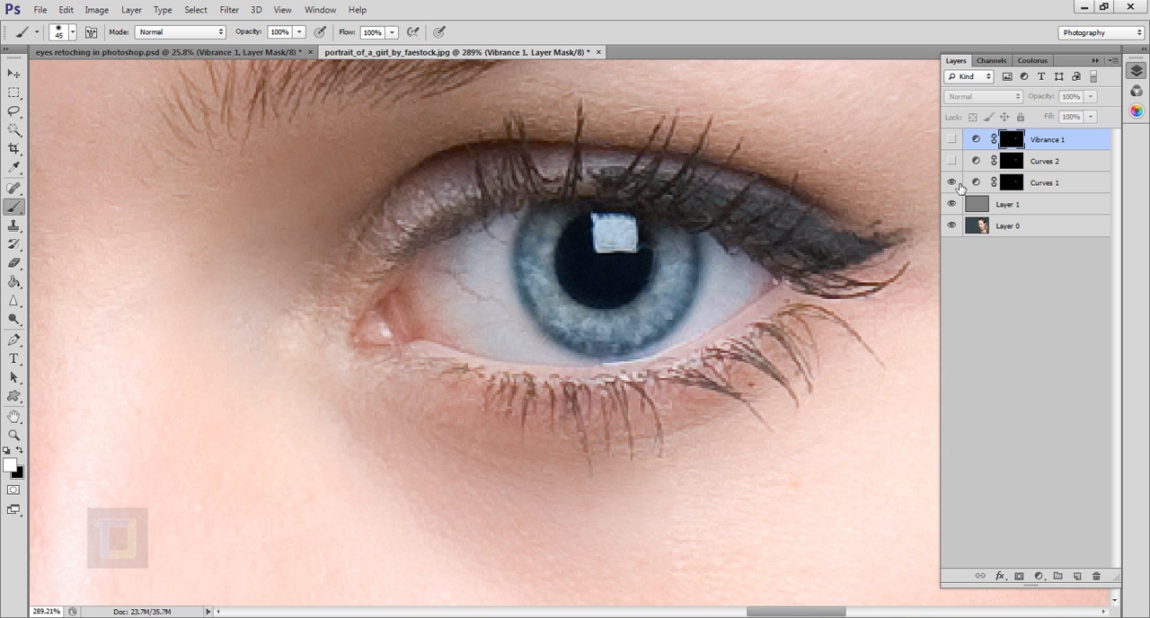
pyautogui.click(953, 161)
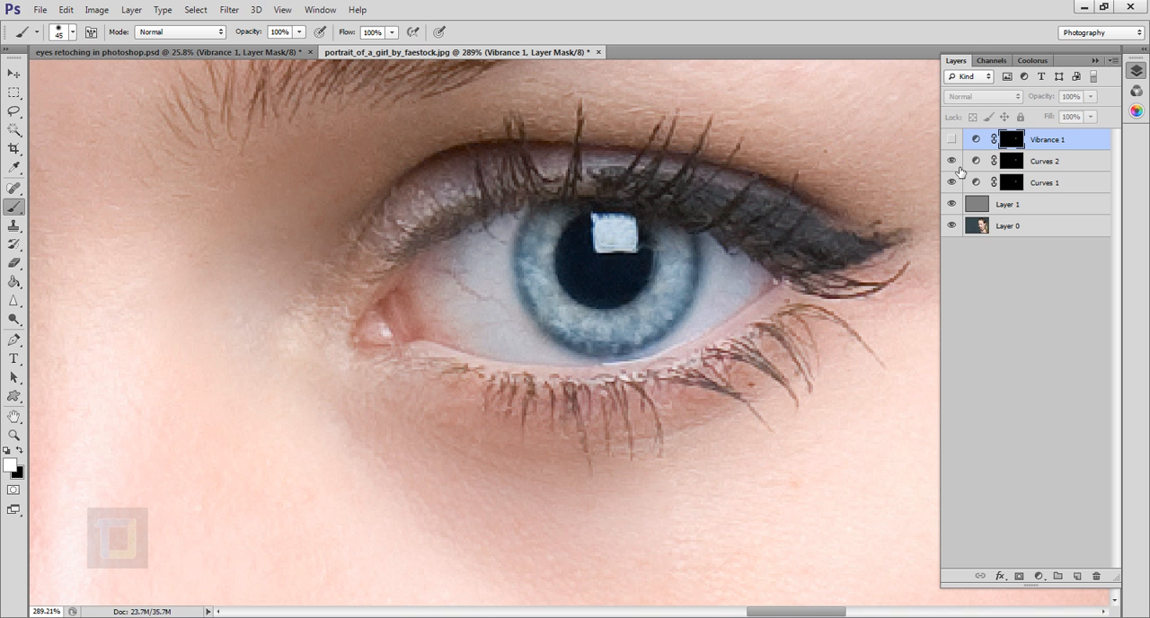
pyautogui.click(953, 141)
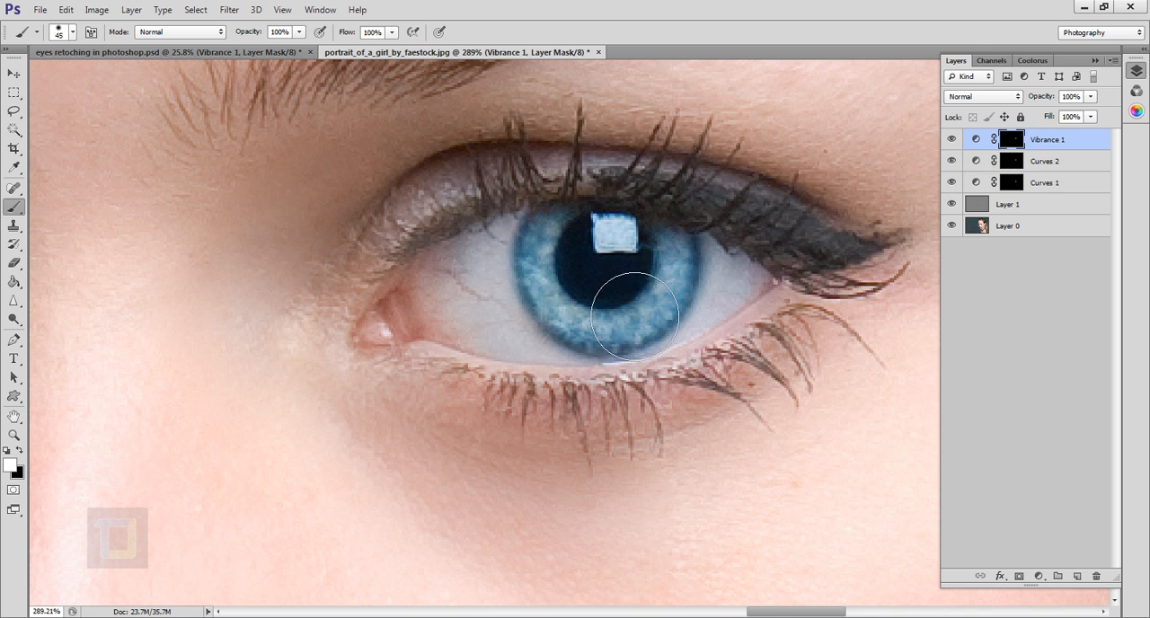
pyautogui.scroll(-6, 606, 288)
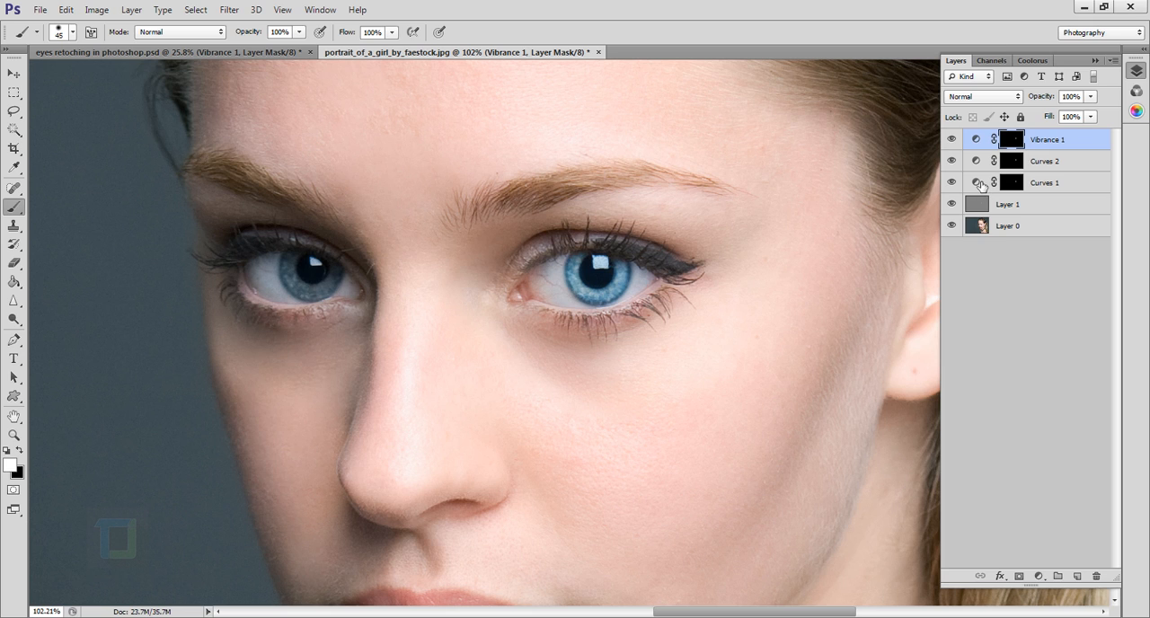
# Review the curve settings of the Curves 1 and Curves 2 adjustment layers.
pyautogui.doubleClick(980, 184)
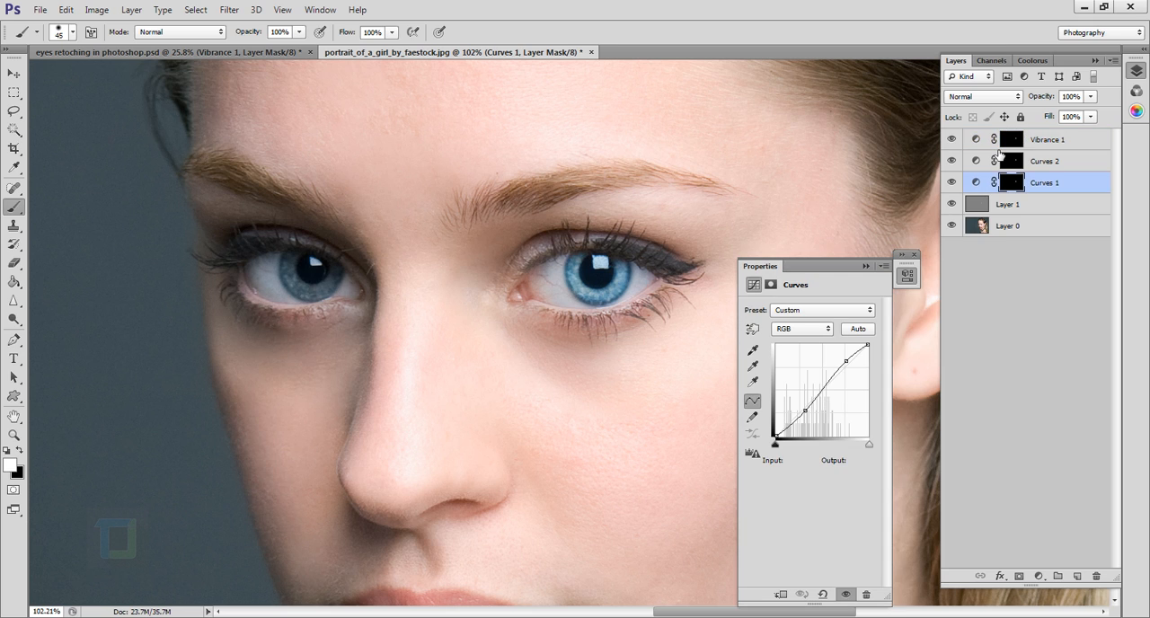
pyautogui.click(978, 163)
pyautogui.click(864, 266)
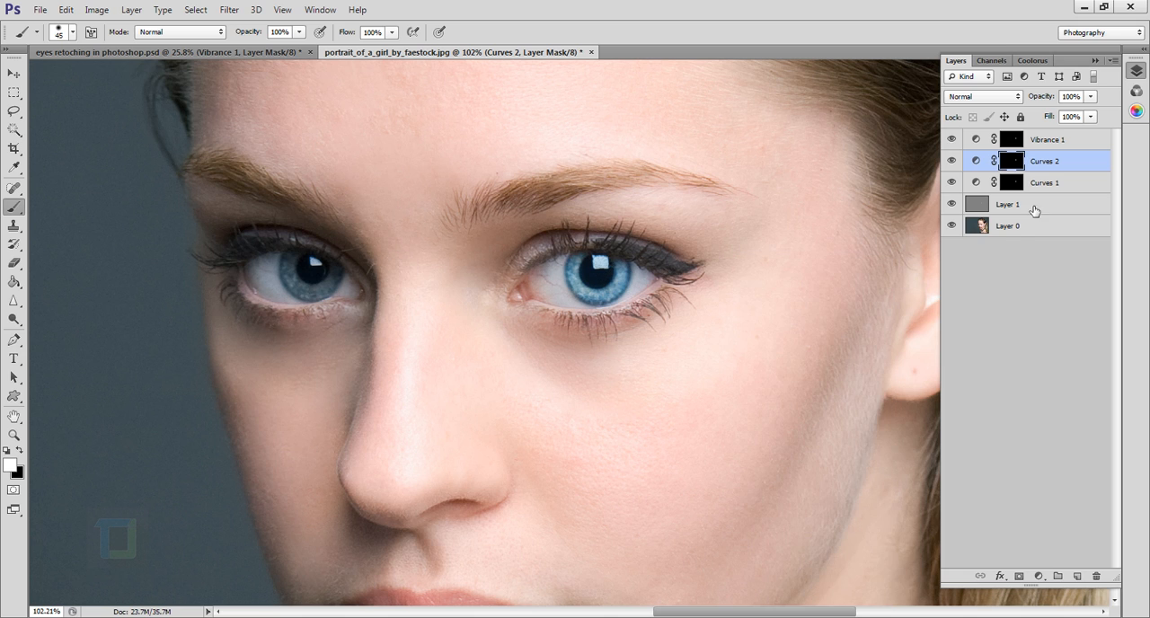
# Paint white on the Vibrance 1 layer mask over the iris of the second, shadowed eye.
pyautogui.moveTo(325, 268); pyautogui.dragTo(437, 285)
pyautogui.scroll(5, 443, 312)
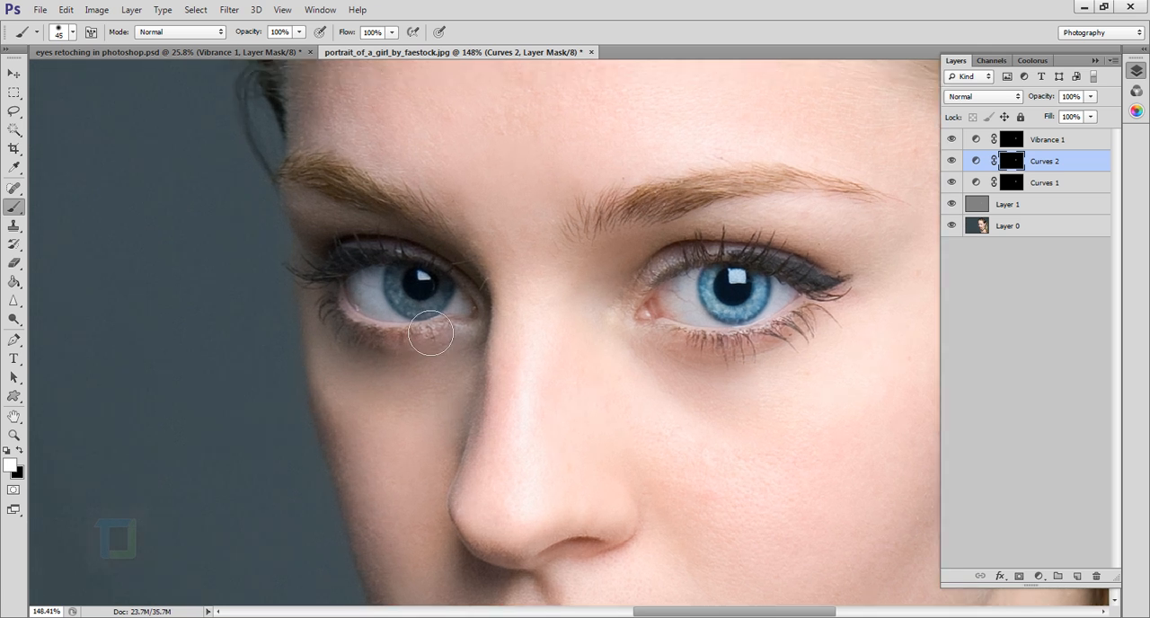
pyautogui.click(1012, 140)
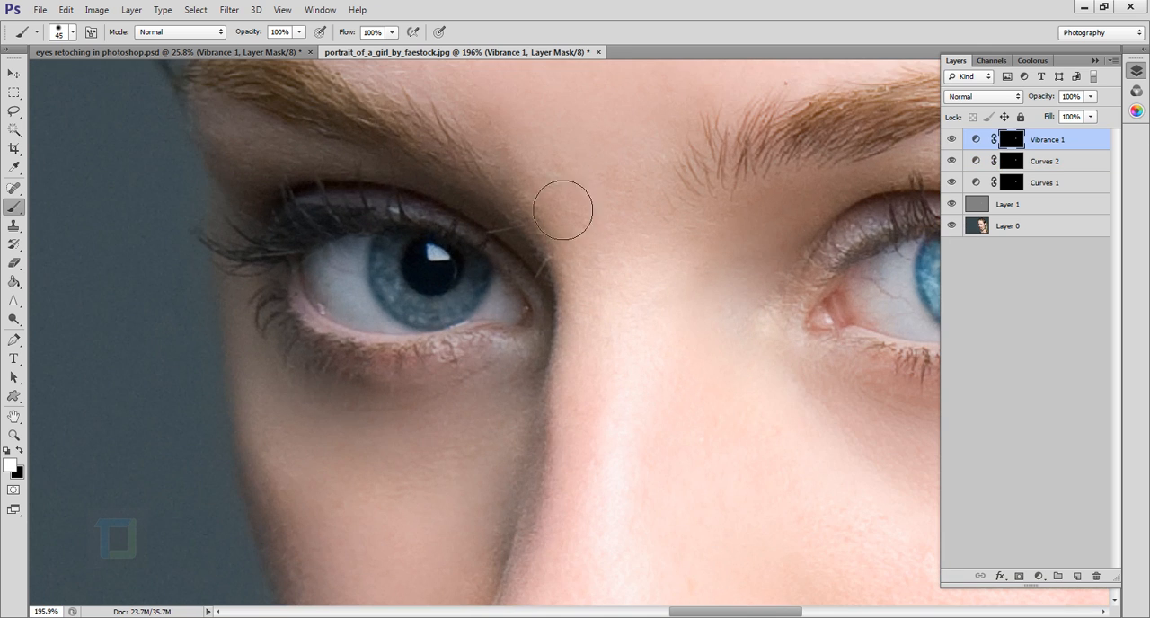
pyautogui.moveTo(431, 287)
pyautogui.mouseDown()
pyautogui.moveTo(466, 284)
pyautogui.moveTo(477, 306)
pyautogui.moveTo(454, 307)
pyautogui.mouseUp()
# Paint white on the Curves 2 and Curves 1 layer masks over the iris of the shadowed eye.
pyautogui.click(1013, 161)
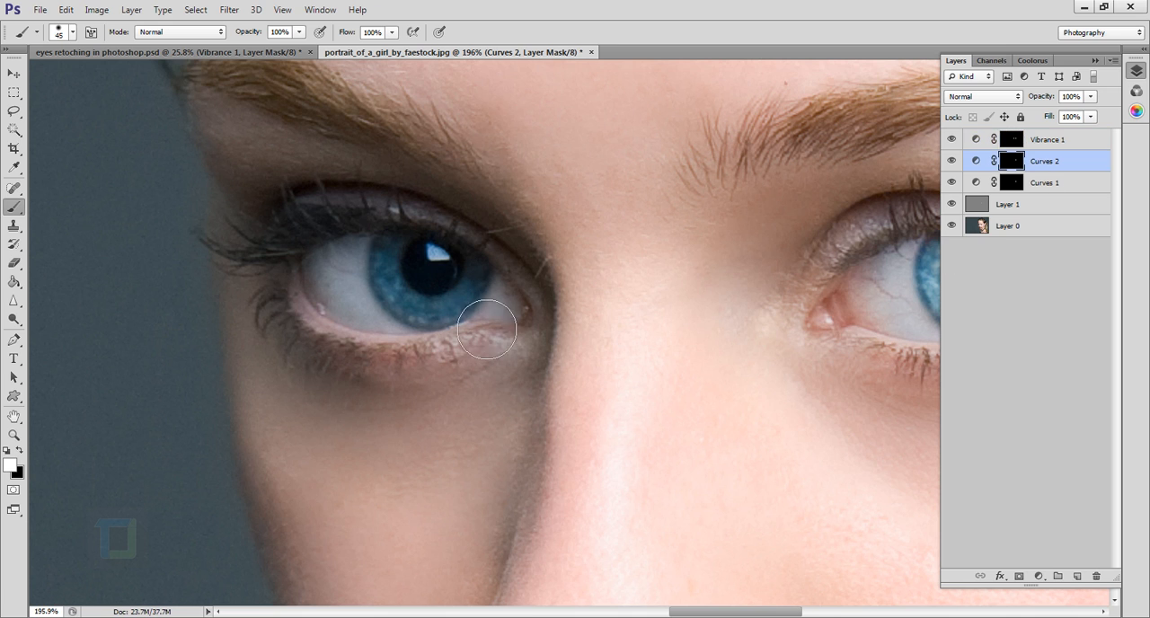
pyautogui.moveTo(469, 328); pyautogui.dragTo(490, 307)
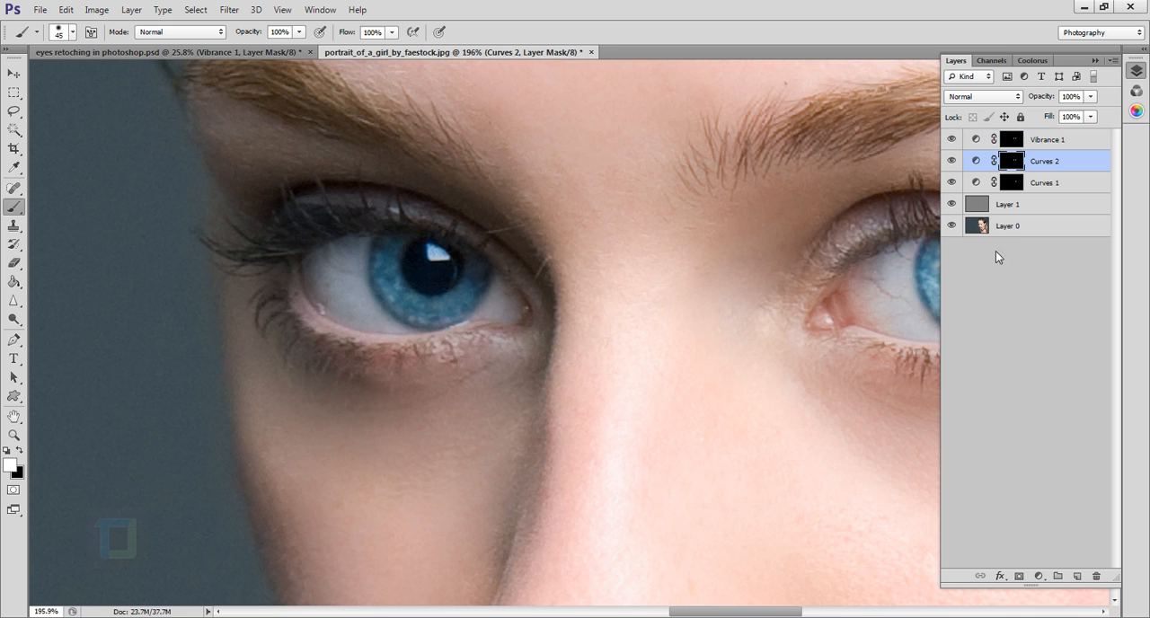
pyautogui.click(1021, 185)
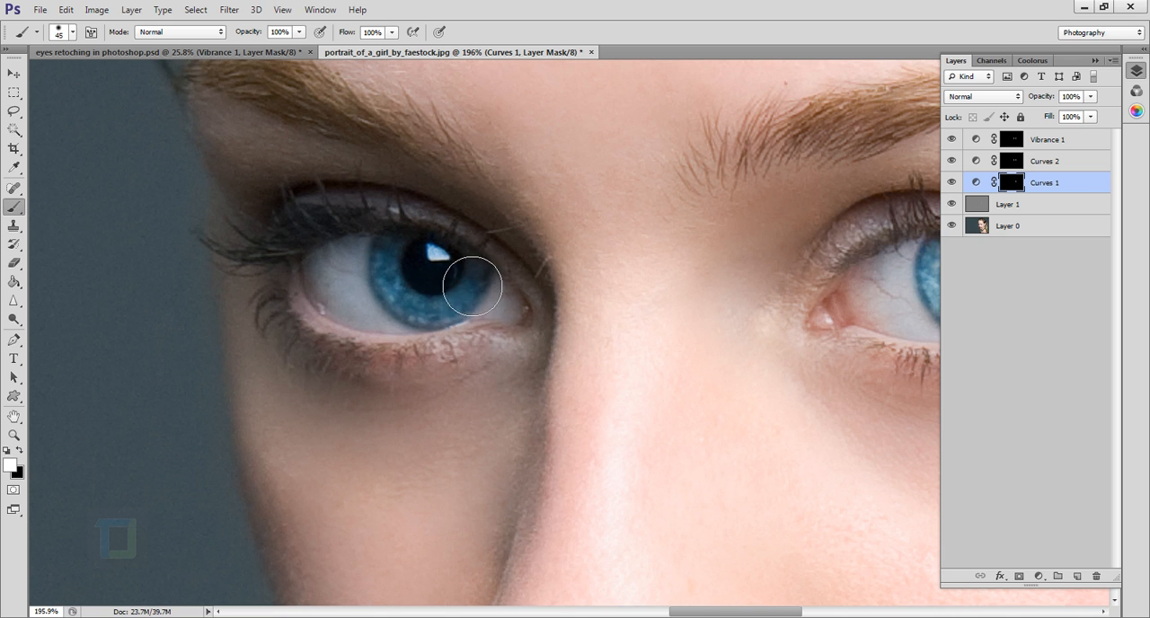
pyautogui.moveTo(471, 286)
pyautogui.mouseDown()
pyautogui.moveTo(447, 316)
pyautogui.moveTo(416, 297)
pyautogui.mouseUp()
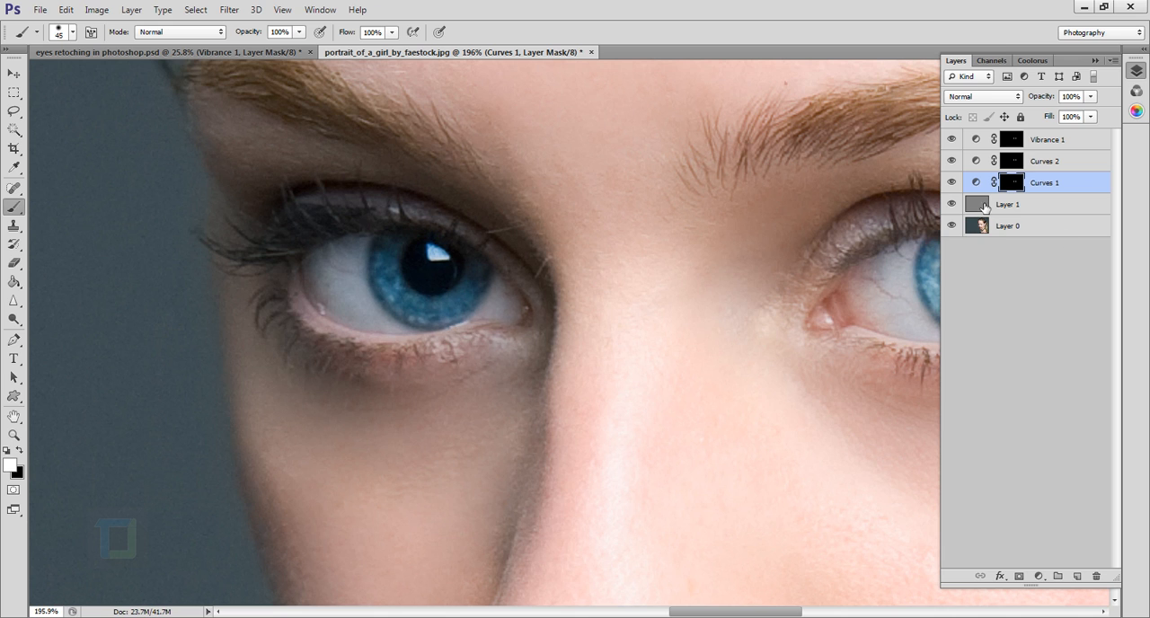
# Dodge the shadowed eye's iris on Layer 1 with Highlights range and 15% exposure, reducing the brush from 20 to 8 px.
pyautogui.click(984, 206)
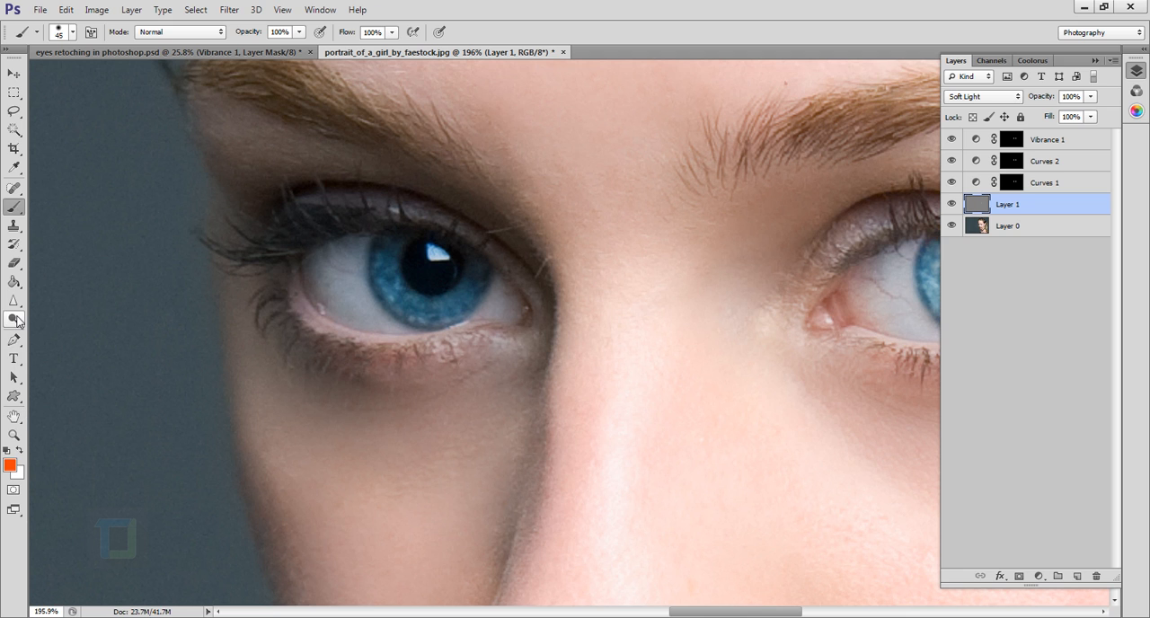
pyautogui.click(13, 319)
pyautogui.scroll(2, 390, 256)
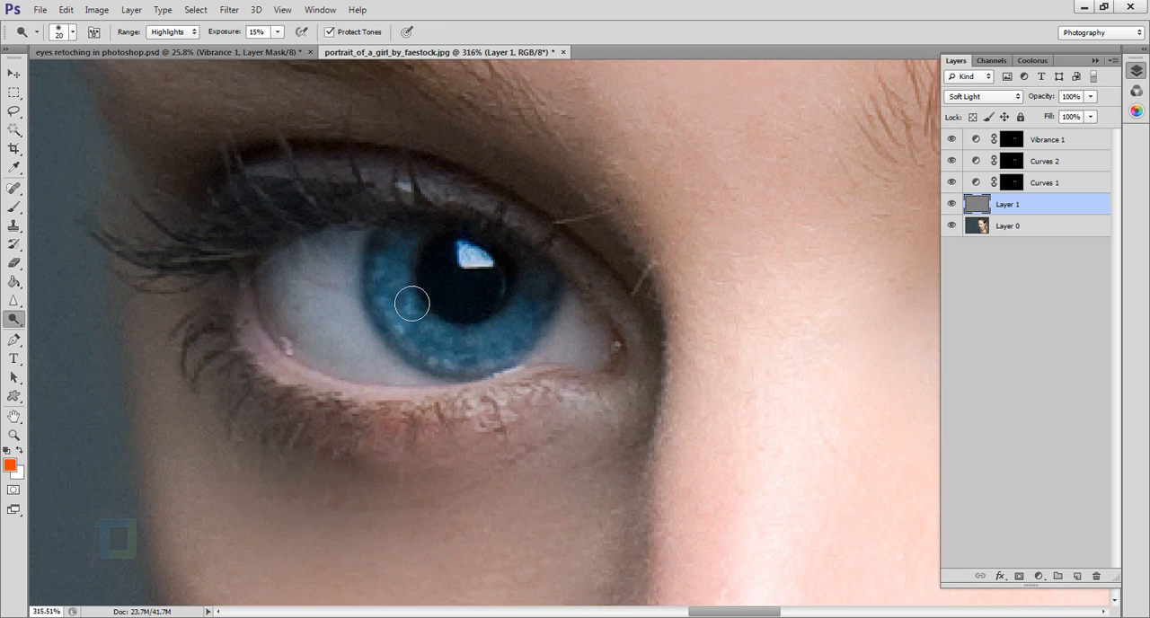
pyautogui.moveTo(412, 303)
pyautogui.mouseDown()
pyautogui.moveTo(482, 359)
pyautogui.moveTo(539, 319)
pyautogui.moveTo(515, 349)
pyautogui.moveTo(559, 285)
pyautogui.moveTo(543, 329)
pyautogui.moveTo(487, 361)
pyautogui.moveTo(429, 335)
pyautogui.moveTo(424, 264)
pyautogui.mouseUp()
pyautogui.press('[')
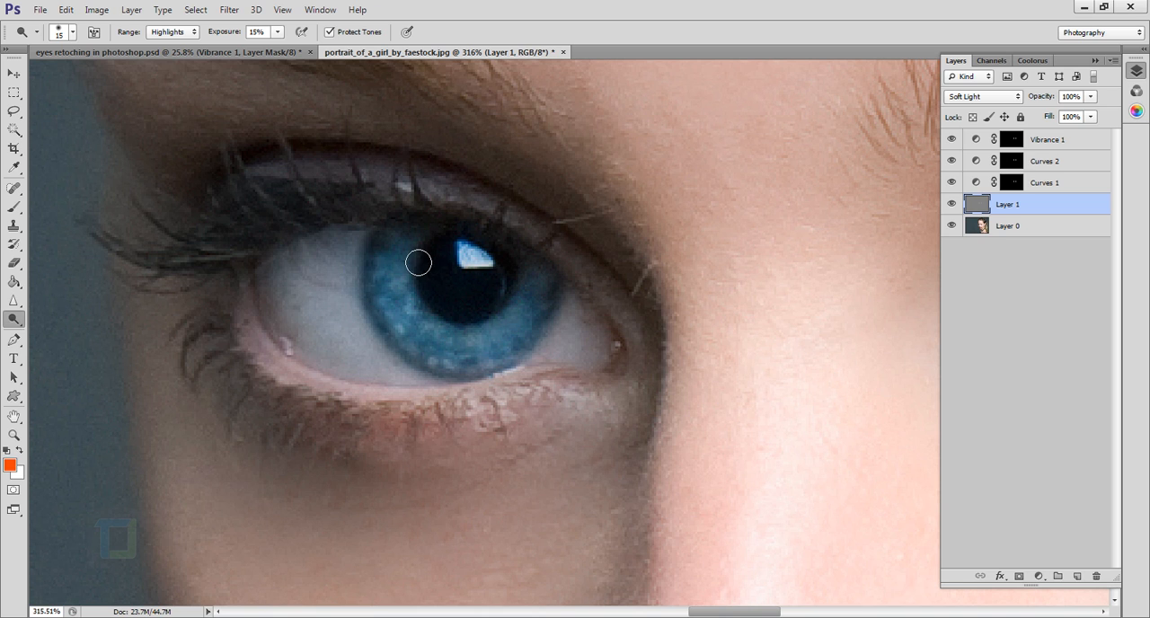
pyautogui.press('[')
pyautogui.press('[')
pyautogui.press('[')
pyautogui.moveTo(422, 256); pyautogui.dragTo(386, 286)
pyautogui.moveTo(419, 241); pyautogui.dragTo(400, 272)
# Set the Dodge tool's range to Midtones and its brush size to 20 px.
pyautogui.click(180, 33)
pyautogui.click(176, 55)
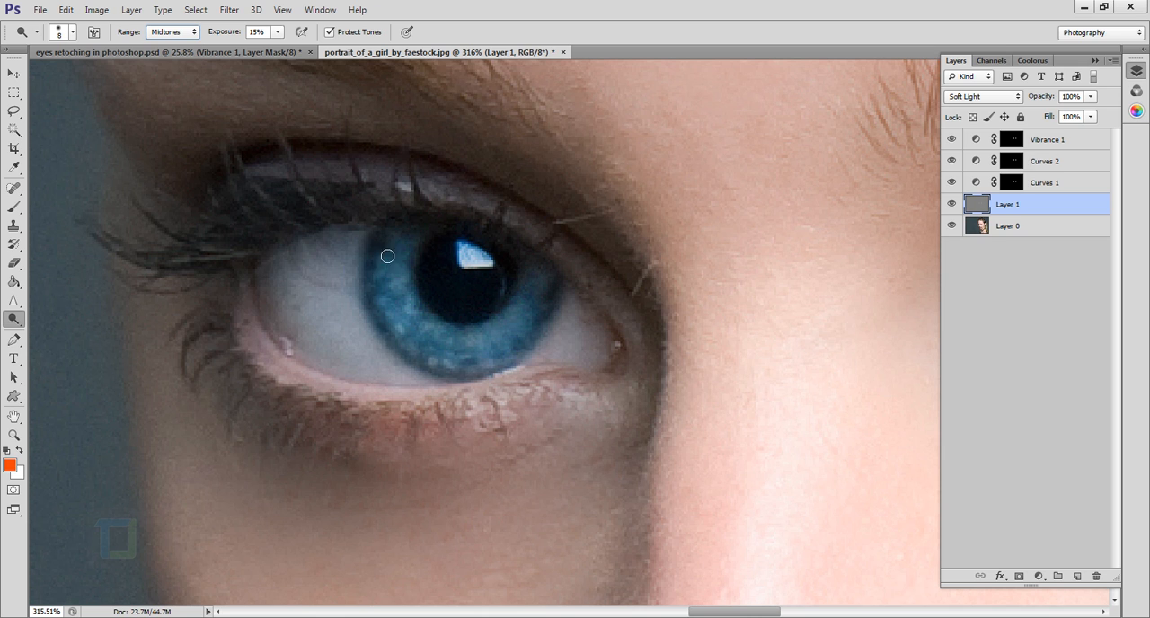
pyautogui.press(']')
pyautogui.press(']')
pyautogui.press(']')
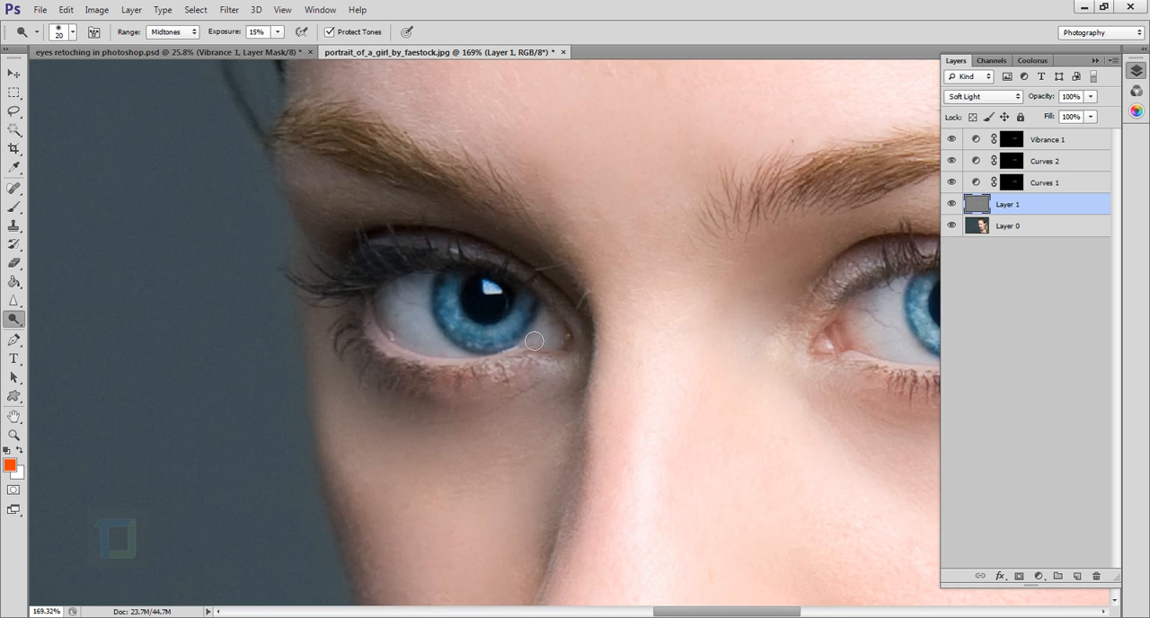
# Examine both retouched eyes in the whole portrait and closer up.
pyautogui.hotkey('ctrl', '0')
pyautogui.scroll(3, 623, 337)
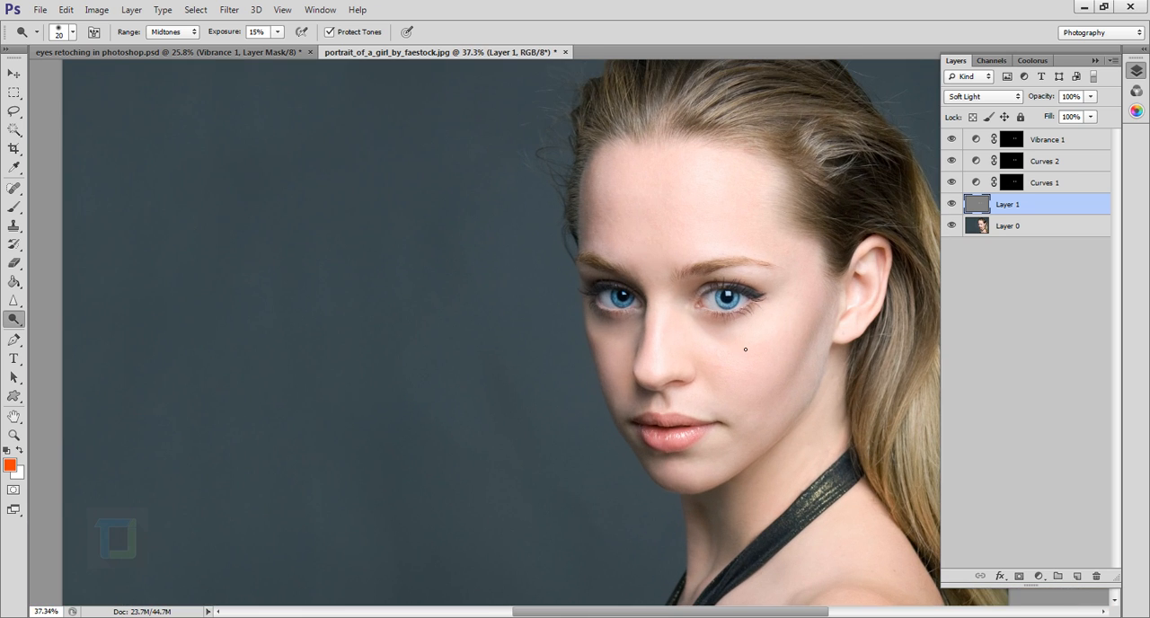
pyautogui.scroll(1, 626, 307)
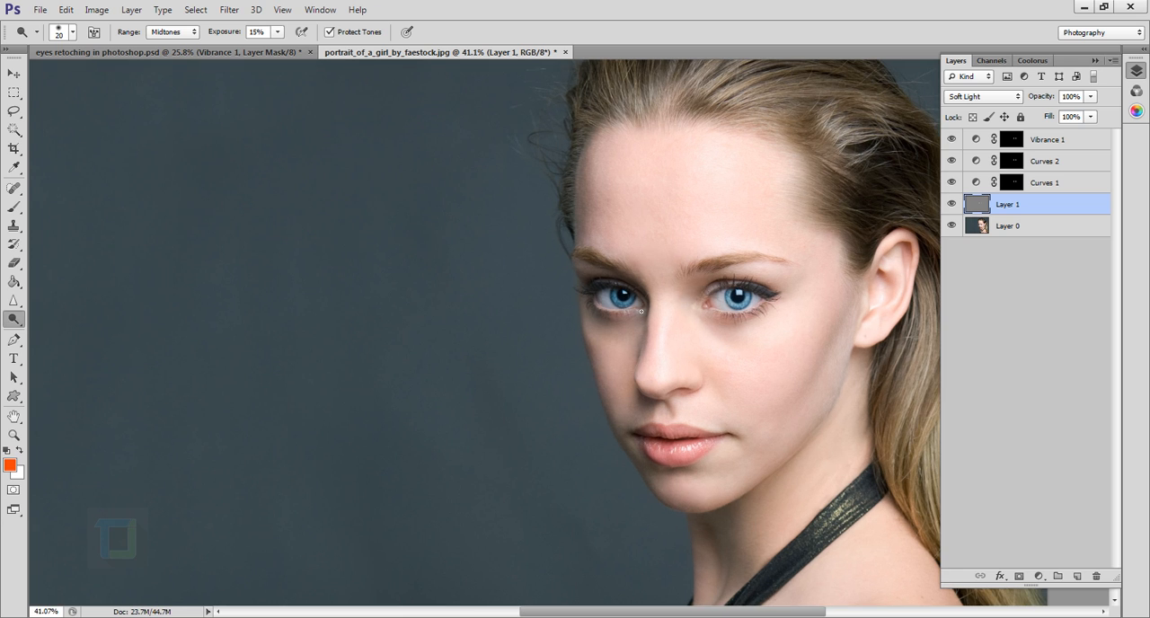
pyautogui.scroll(-3, 641, 311)
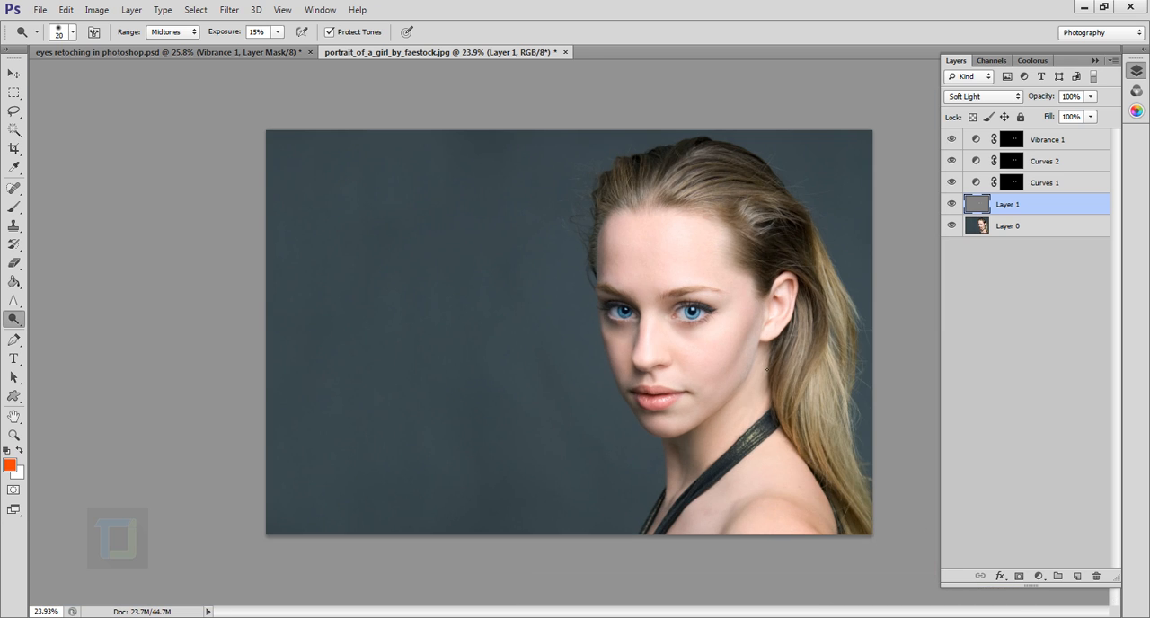
pyautogui.scroll(4, 645, 315)
pyautogui.scroll(1, 795, 332)
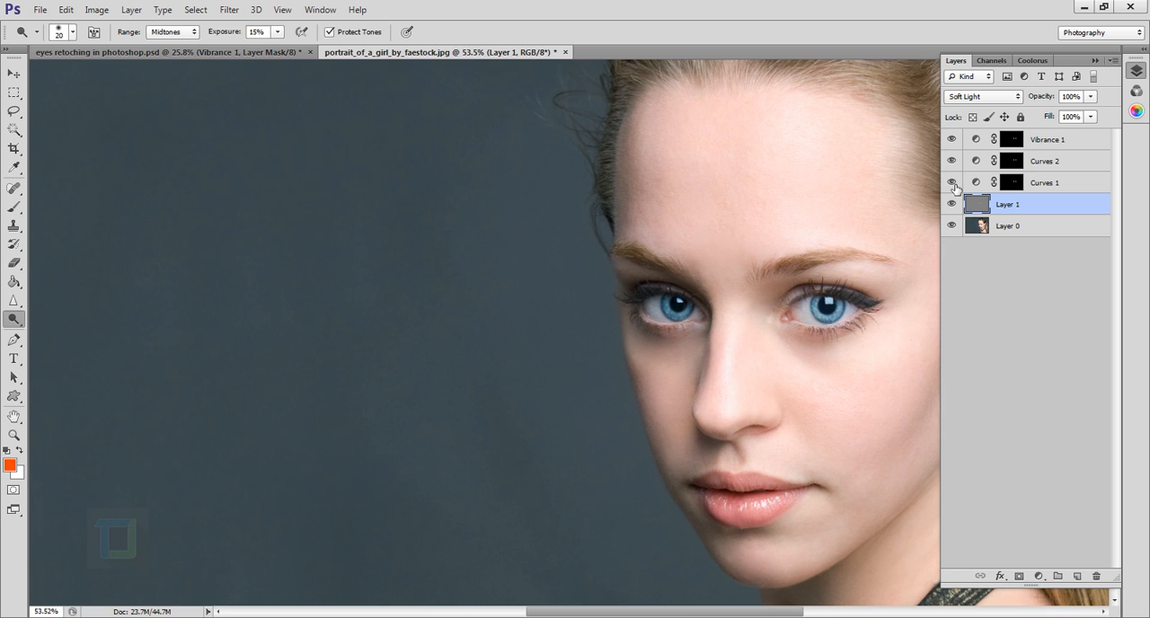
# Switch to the Brush tool at 30 px and make the Curves 1 layer mask active.
pyautogui.scroll(7, 721, 320)
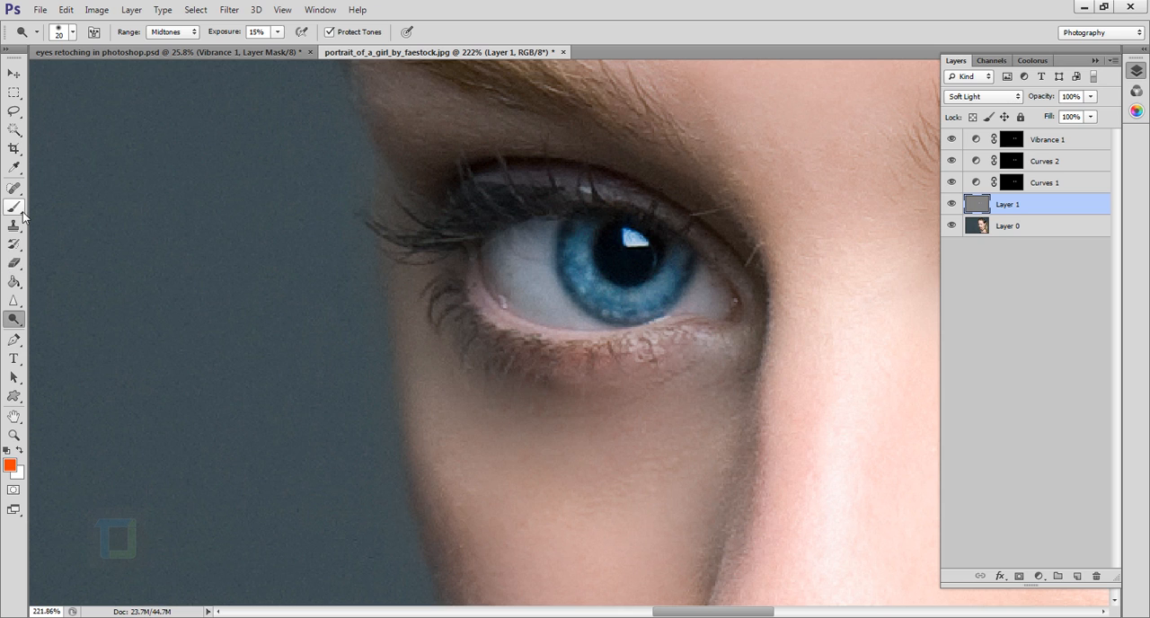
pyautogui.click(28, 210)
pyautogui.press('[')
pyautogui.press('[')
pyautogui.press('[')
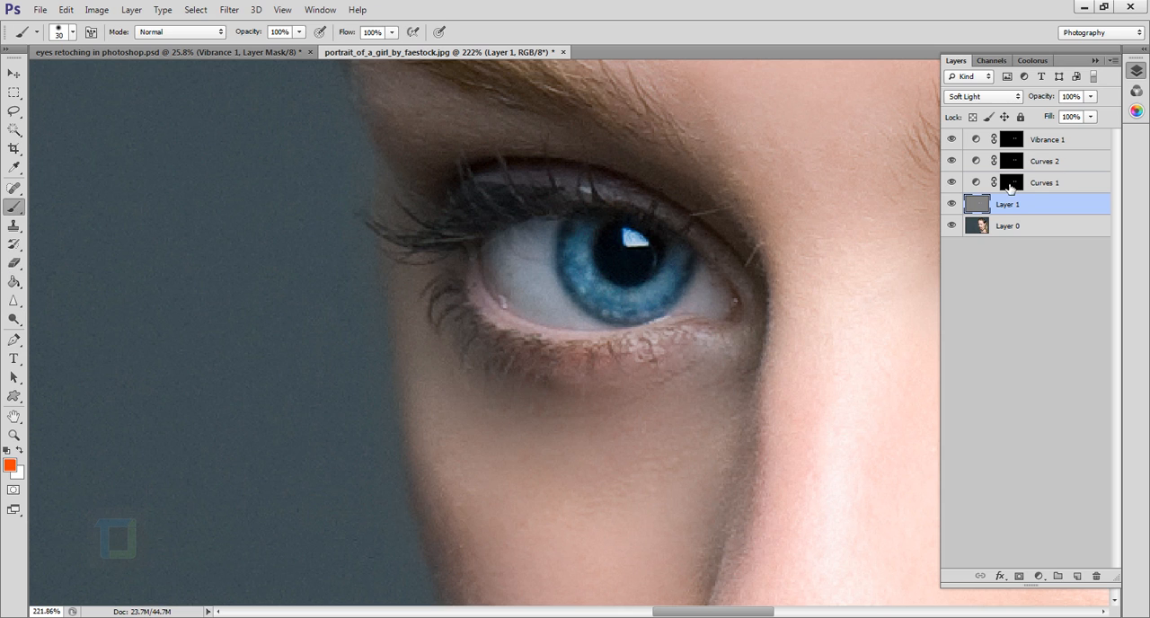
pyautogui.click(1011, 183)
# Toggle the visibility of Curves 1 to compare its effect on the shadowed eye.
pyautogui.click(952, 182)
pyautogui.click(952, 182)
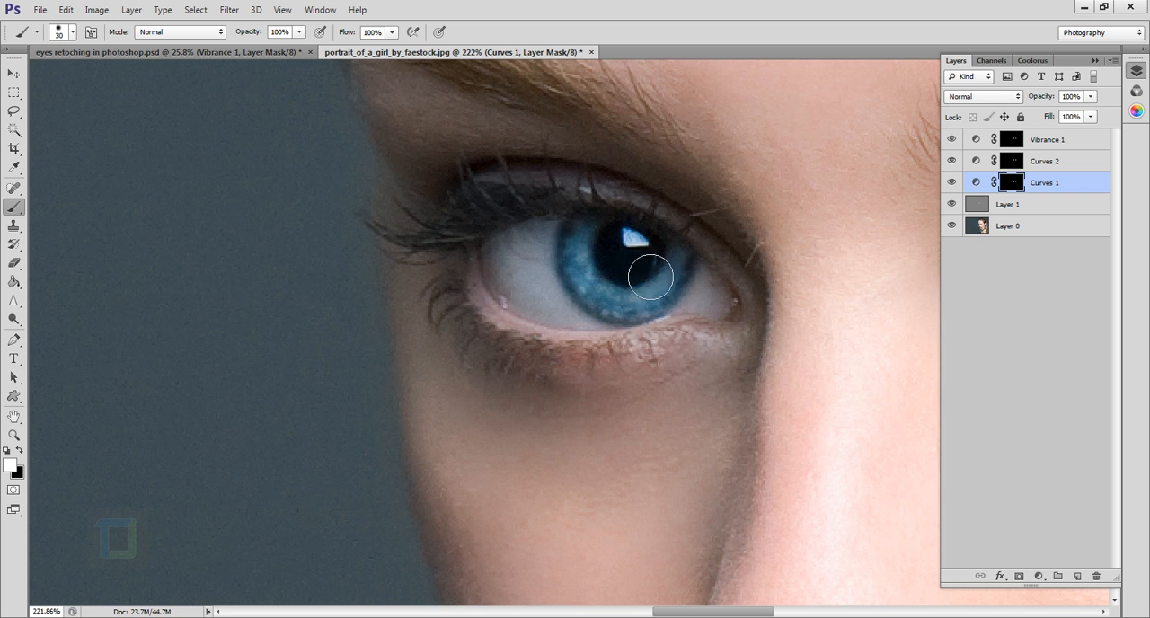
pyautogui.click(955, 183)
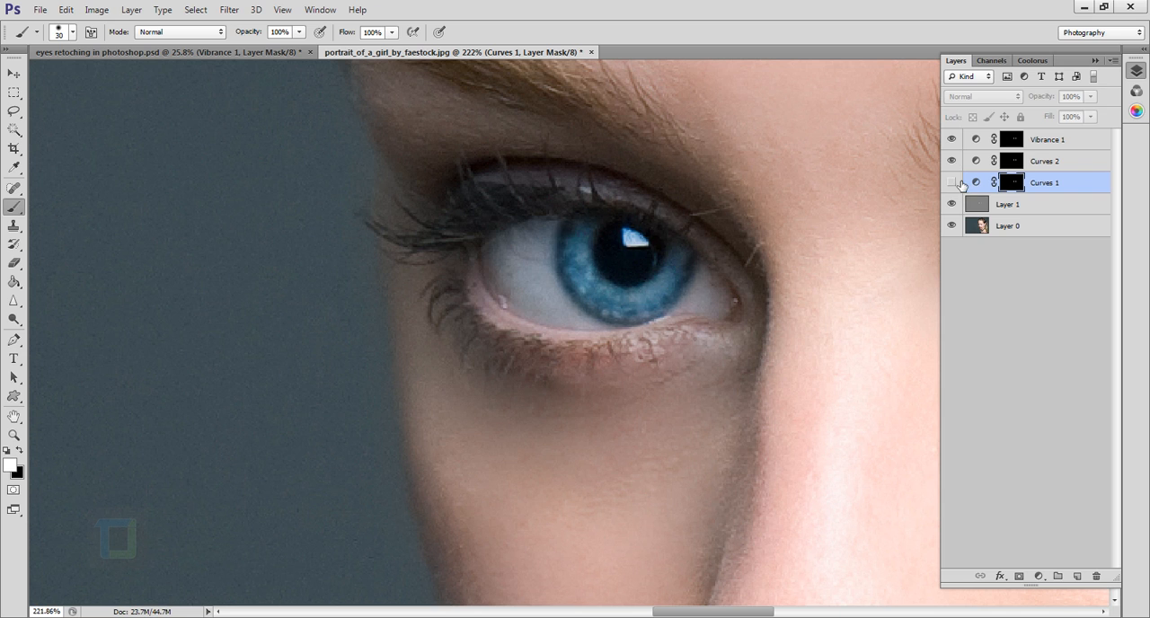
pyautogui.click(954, 184)
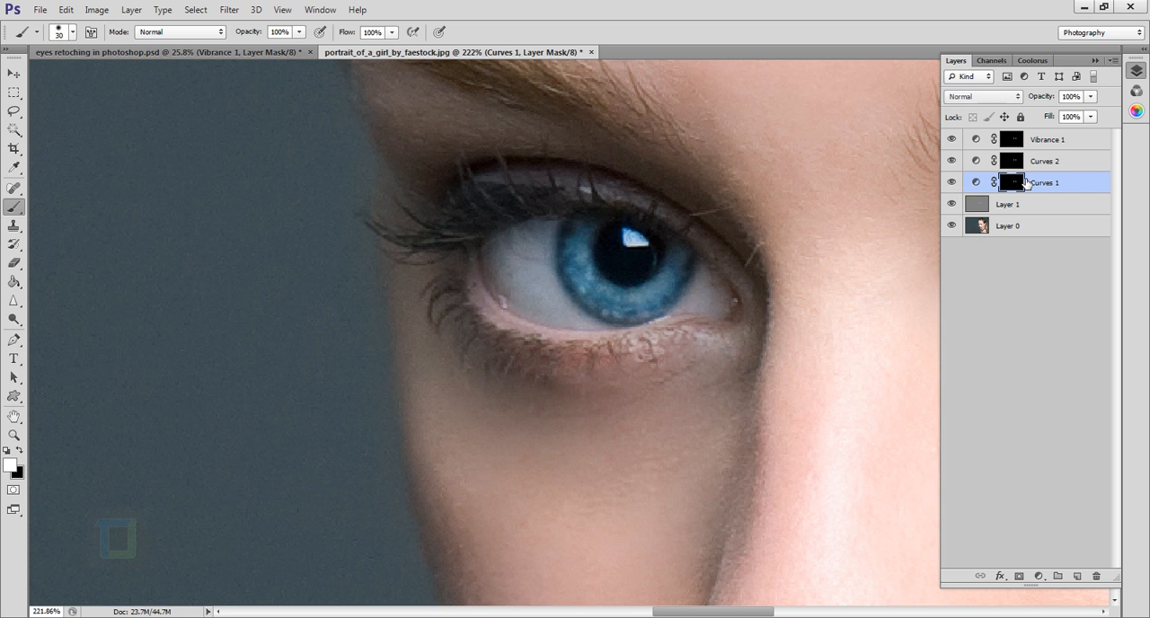
# Paint black on the Curves 1 mask over the shadowed eye's iris beside the pupil and set the brush opacity to 48%.
pyautogui.click(20, 450)
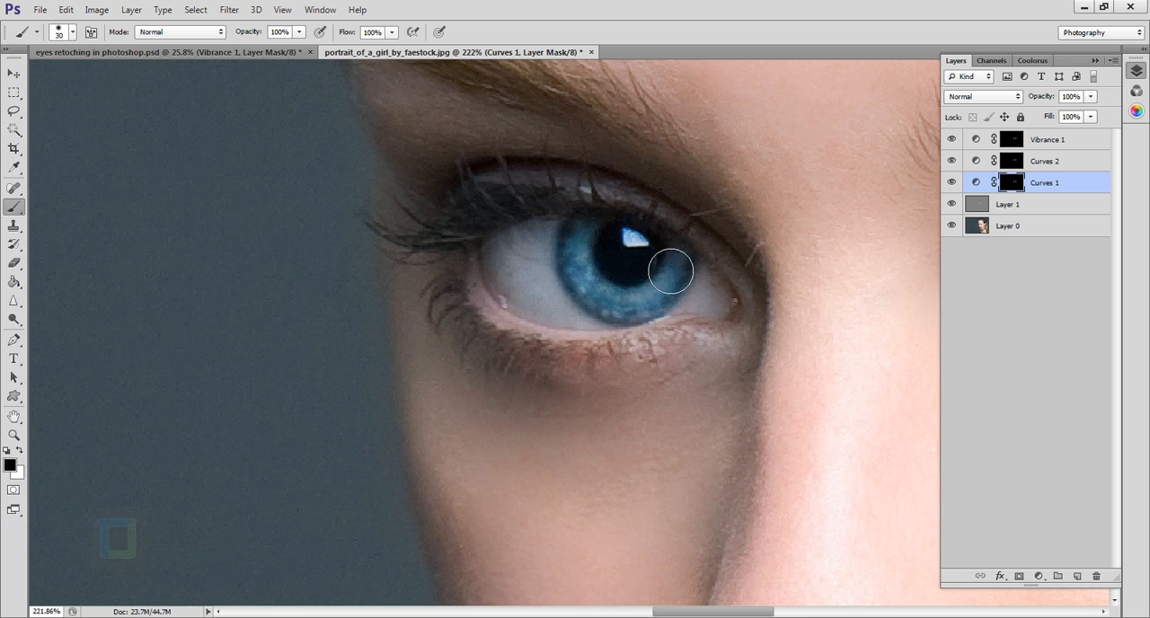
pyautogui.moveTo(659, 269)
pyautogui.mouseDown()
pyautogui.moveTo(642, 243)
pyautogui.moveTo(685, 299)
pyautogui.mouseUp()
pyautogui.moveTo(258, 36); pyautogui.dragTo(219, 34)
pyautogui.click(953, 183)
pyautogui.click(953, 183)
# Compare both retouched eyes with the original at portrait scale by isolating Layer 0 and restoring all layers.
pyautogui.scroll(-8, 786, 301)
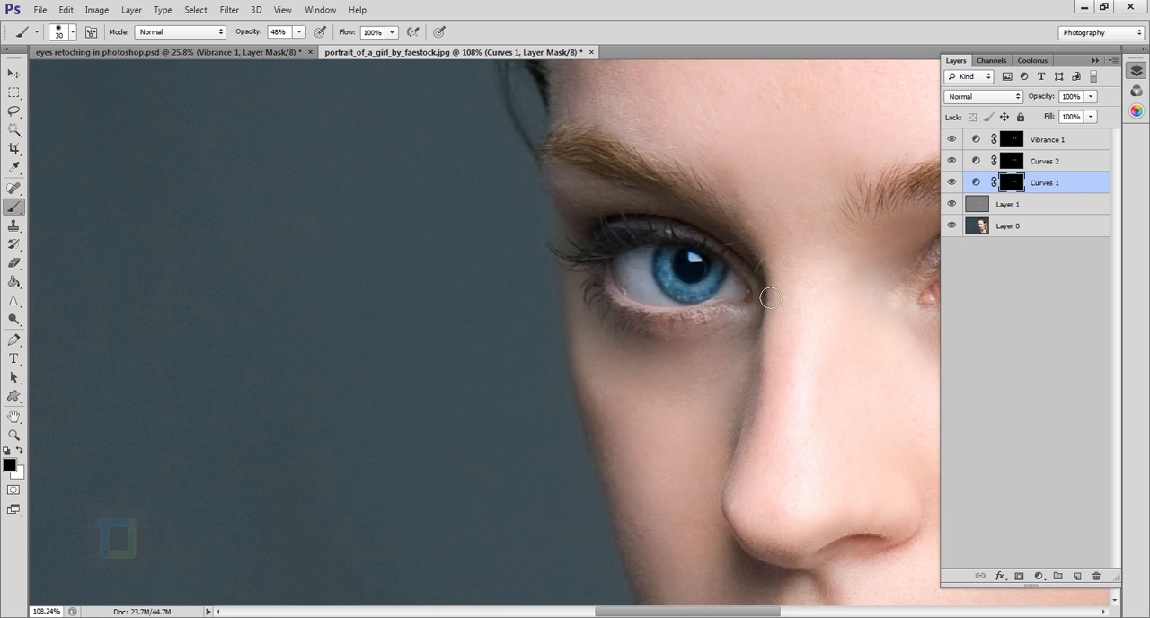
pyautogui.scroll(-2, 661, 389)
pyautogui.scroll(5, 663, 387)
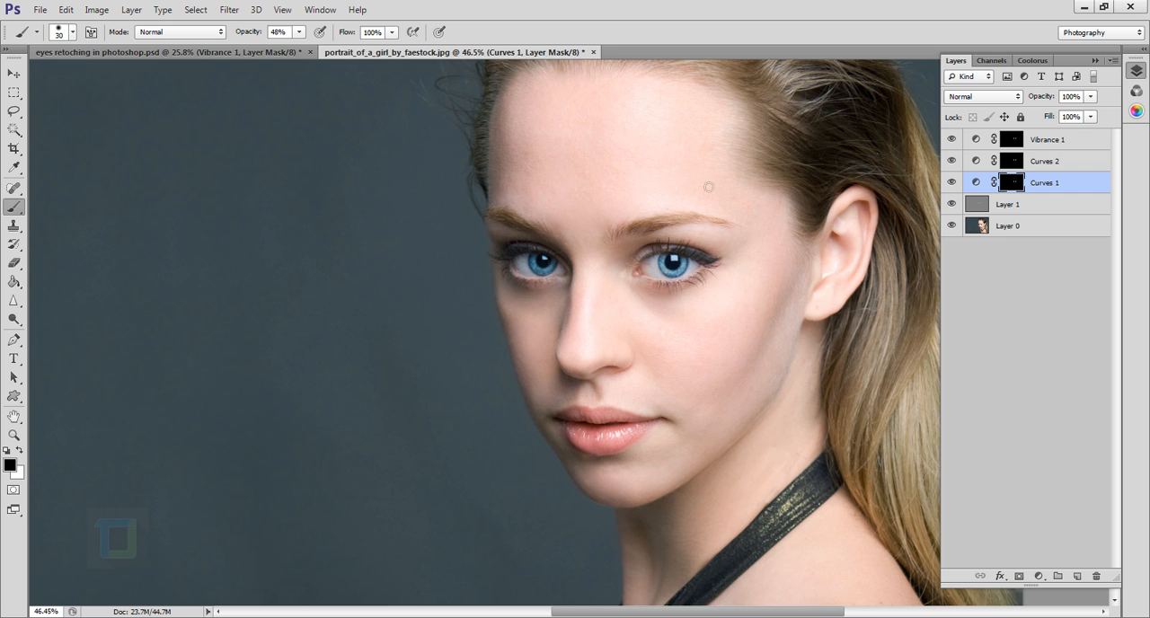
pyautogui.keyDown('alt'); pyautogui.click(951, 226); pyautogui.keyUp('alt')
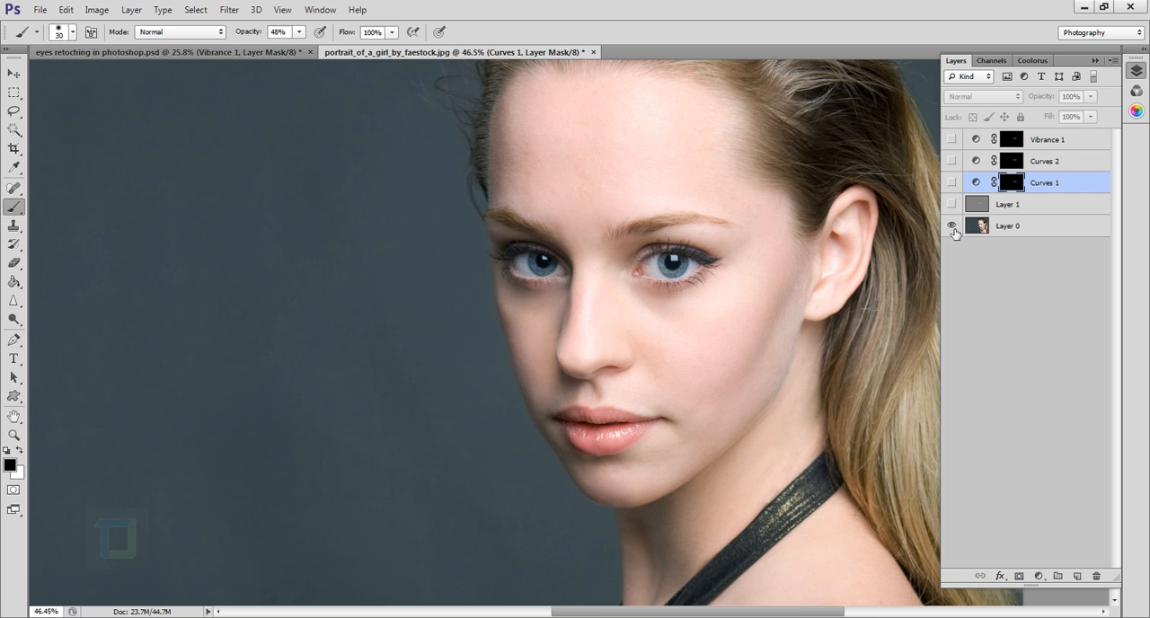
pyautogui.keyDown('alt'); pyautogui.click(952, 226); pyautogui.keyUp('alt')
# Compare both eyes close up before and after retouching by repeatedly isolating Layer 0 and restoring all layers.
pyautogui.scroll(2, 557, 266)
pyautogui.scroll(6, 567, 279)
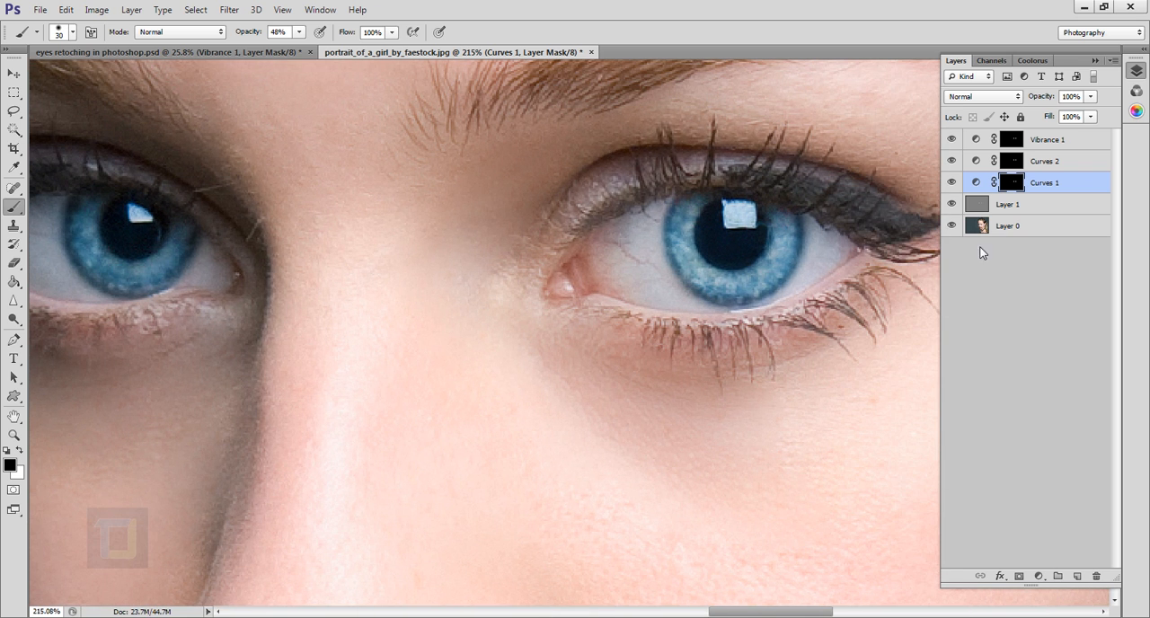
pyautogui.keyDown('alt'); pyautogui.click(961, 232); pyautogui.keyUp('alt')
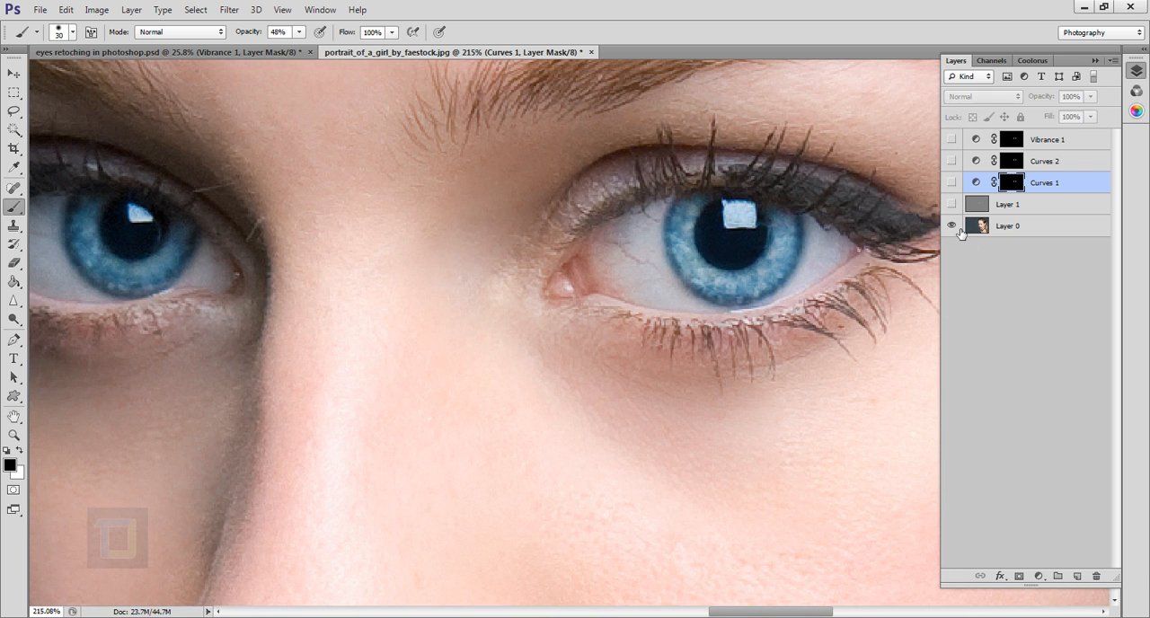
pyautogui.keyDown('alt'); pyautogui.click(953, 228); pyautogui.keyUp('alt')
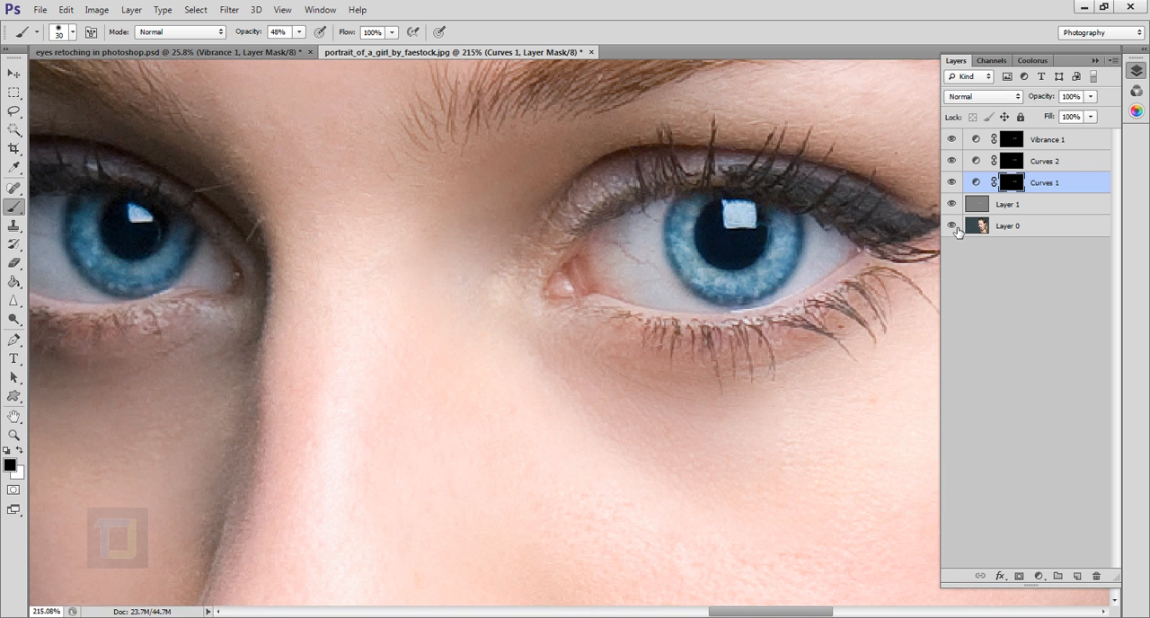
pyautogui.keyDown('alt'); pyautogui.click(957, 231); pyautogui.keyUp('alt')
pyautogui.keyDown('alt'); pyautogui.click(957, 230); pyautogui.keyUp('alt')
pyautogui.click(977, 182)
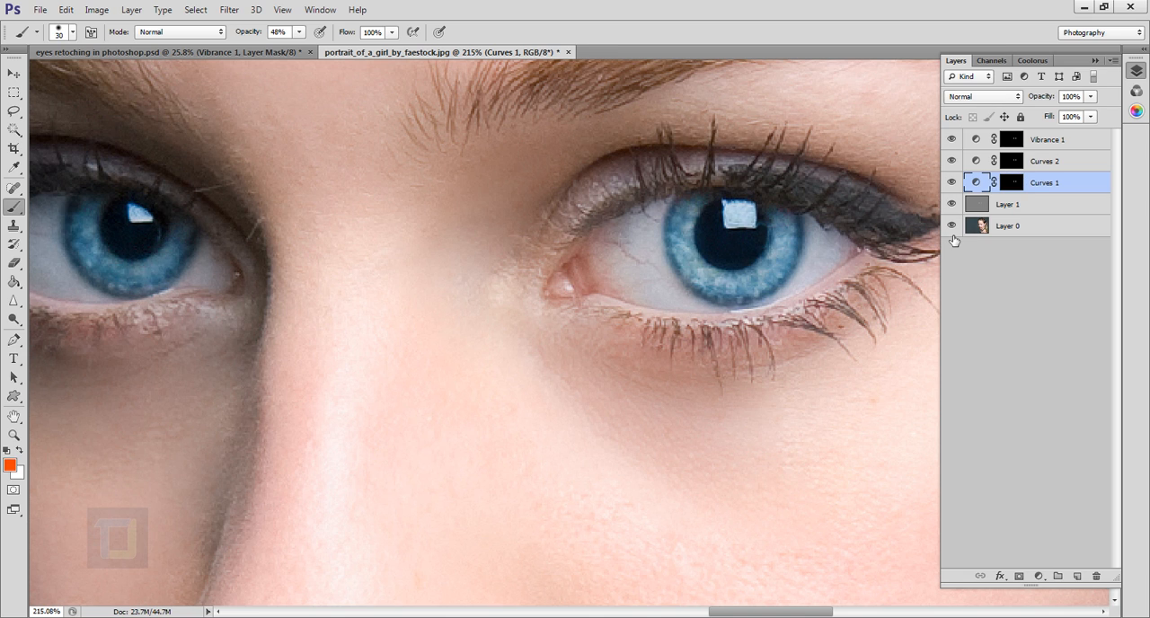
pyautogui.keyDown('alt'); pyautogui.click(955, 232); pyautogui.keyUp('alt')
pyautogui.keyDown('alt'); pyautogui.click(956, 231); pyautogui.keyUp('alt')
pyautogui.moveTo(748, 290); pyautogui.dragTo(597, 289)
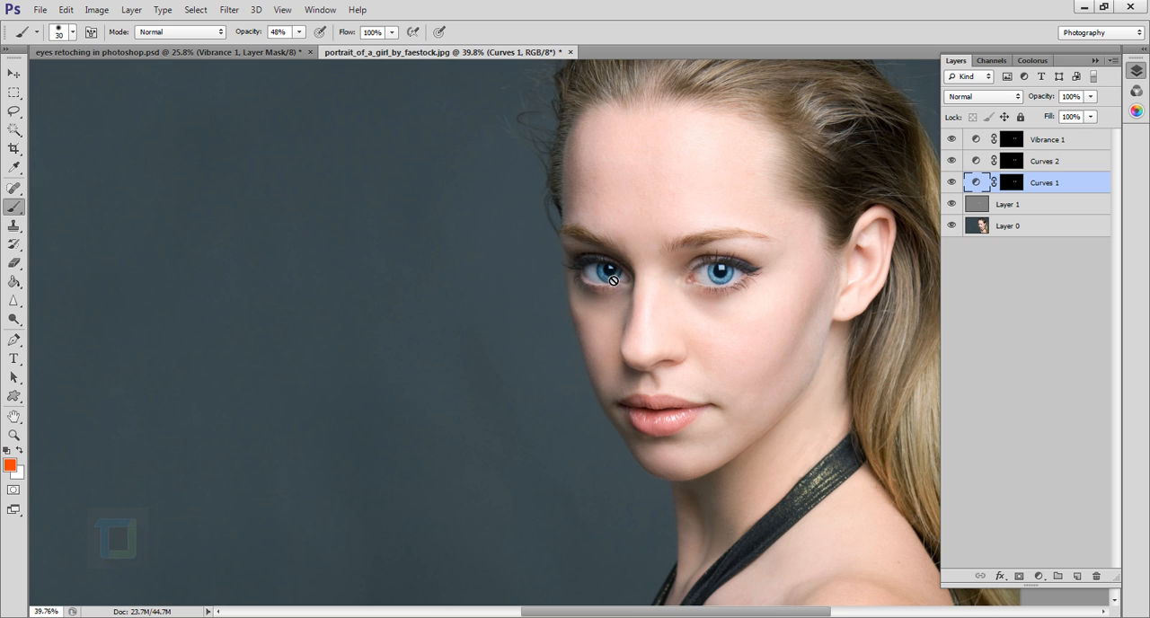
# Reopen the Curves 2 adjustment and raise its curve slightly to brighten both irises.
pyautogui.scroll(-5, 638, 293)
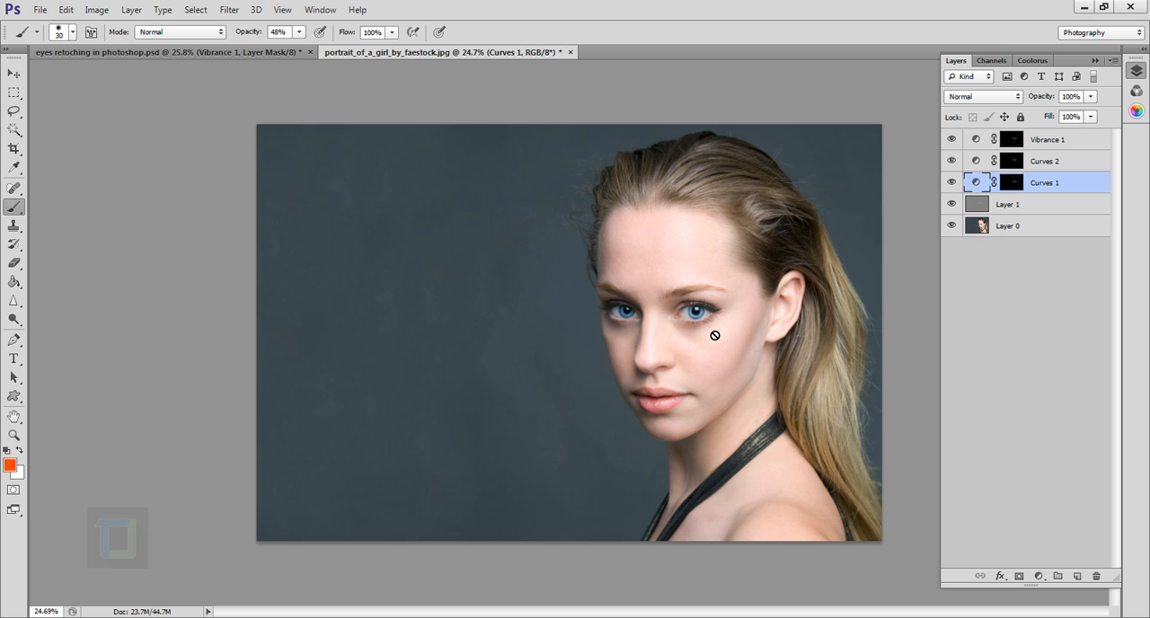
pyautogui.doubleClick(976, 161)
pyautogui.moveTo(819, 385); pyautogui.dragTo(810, 382)
pyautogui.click(865, 267)
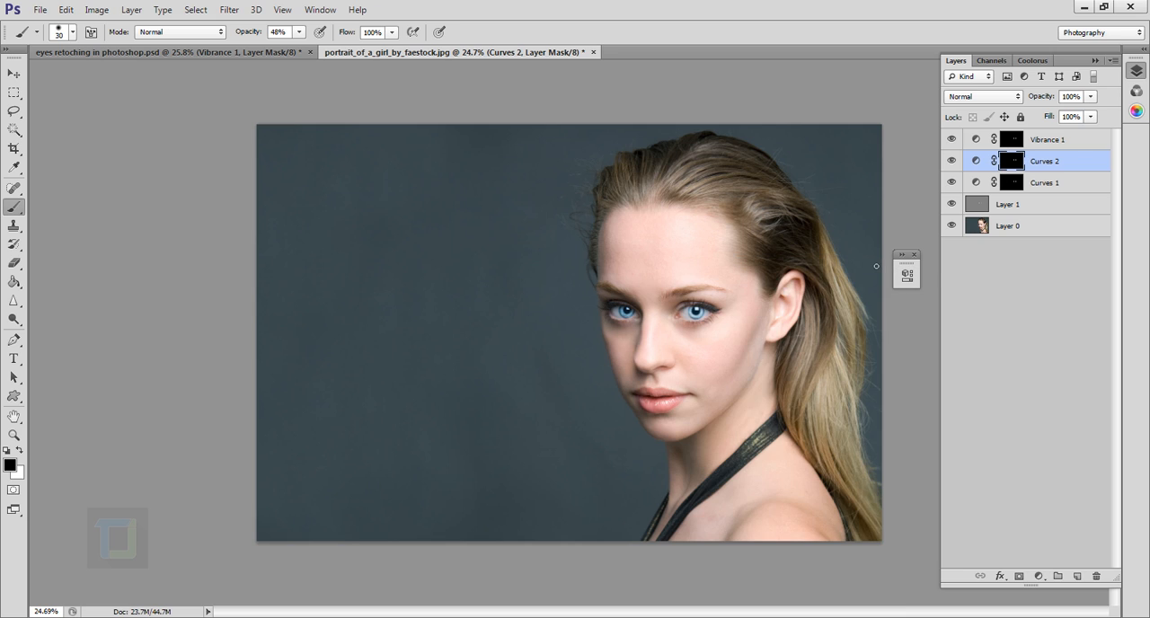